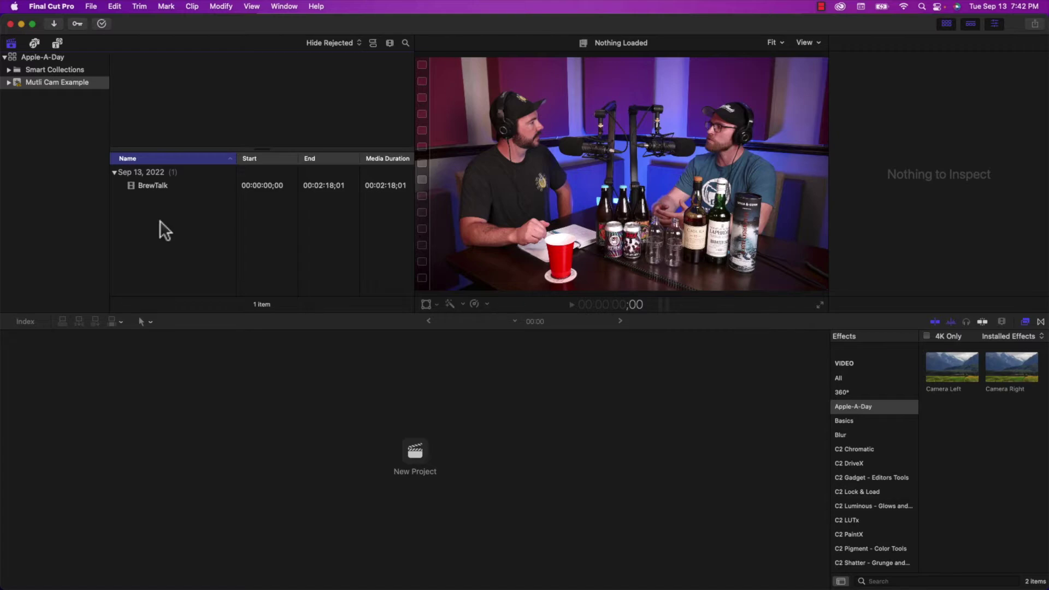
# Load the BrewTalk clip into the Viewer and Inspector and begin a new project.
pyautogui.click(147, 186)
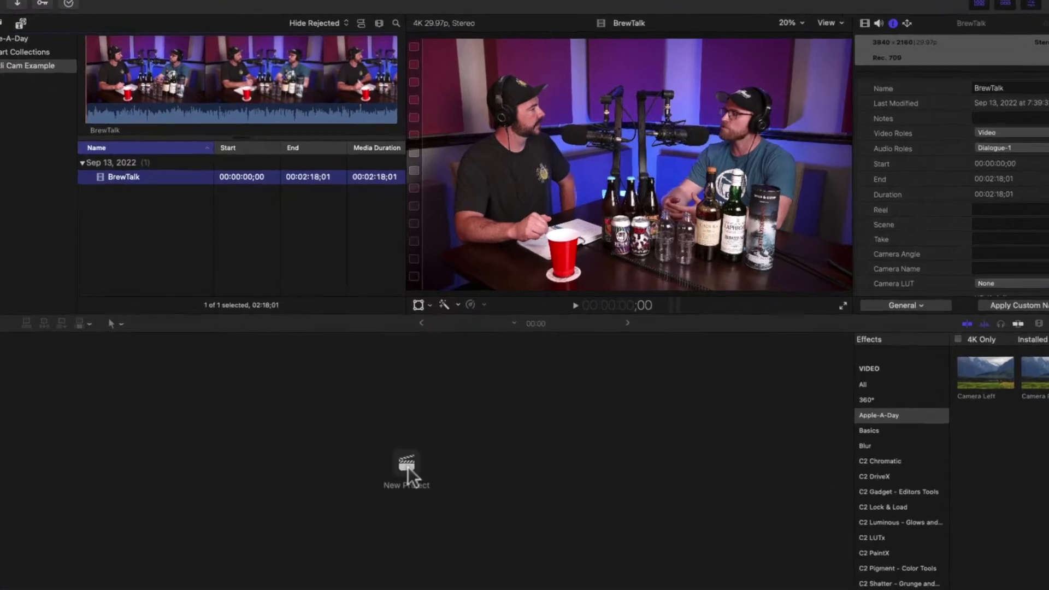
pyautogui.click(416, 454)
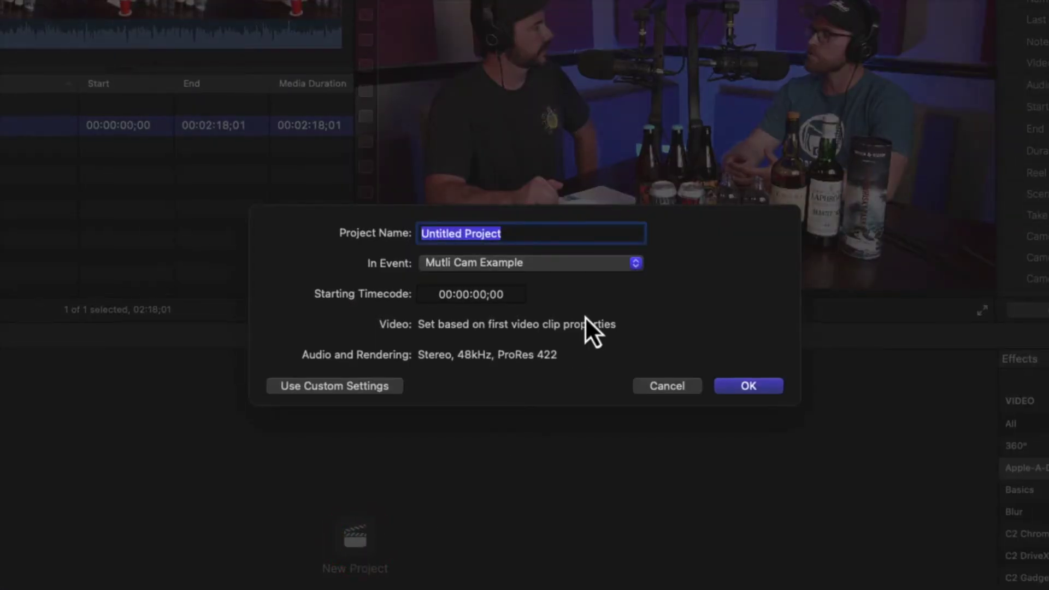
# Create the new project named 'Multicam Example' and select it.
pyautogui.write('Multicam')
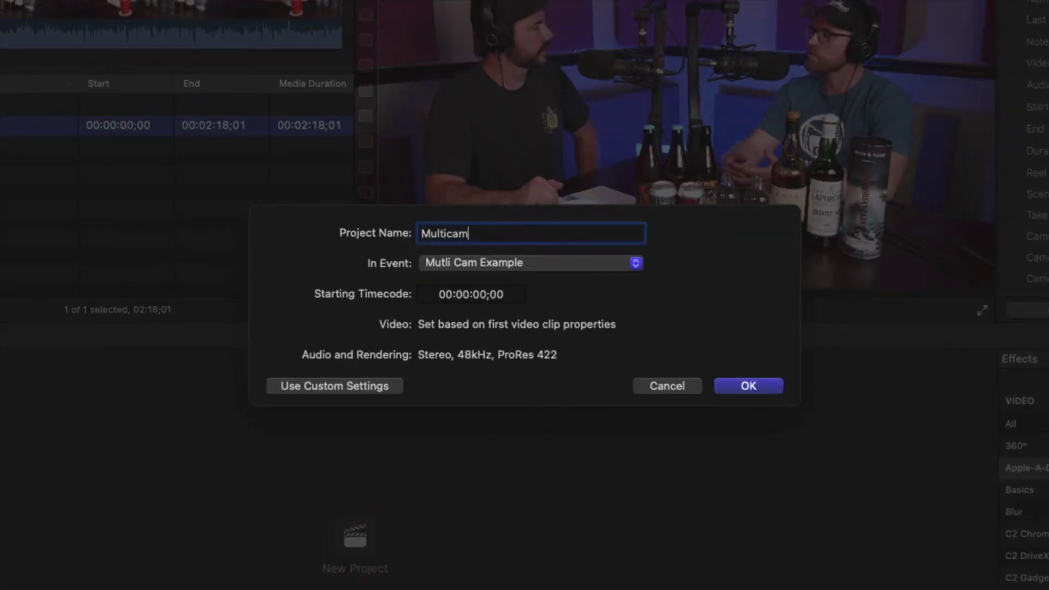
pyautogui.write(' Example')
pyautogui.press('Return')
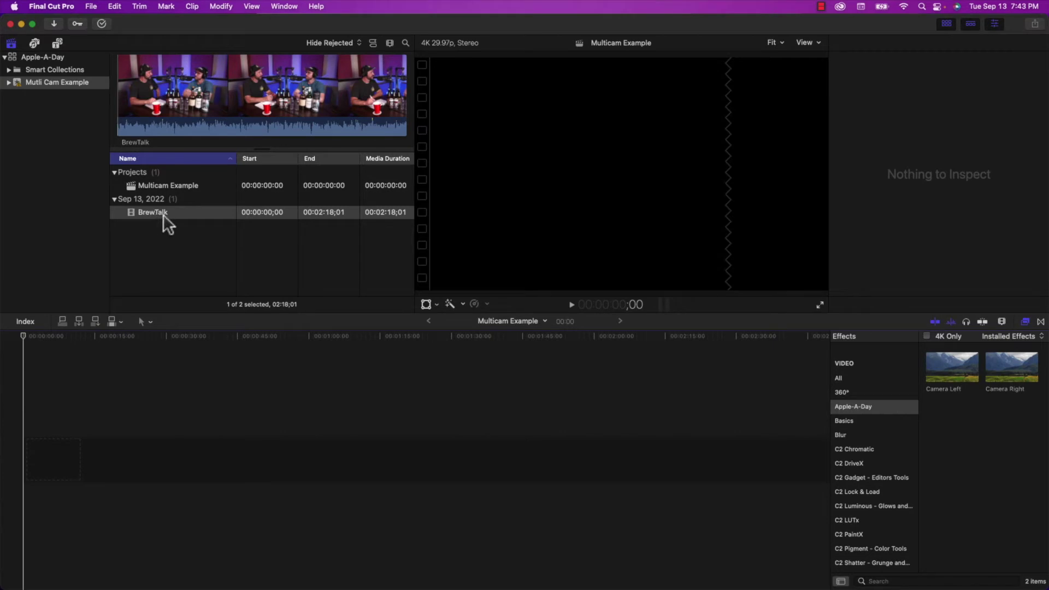
pyautogui.click(160, 185)
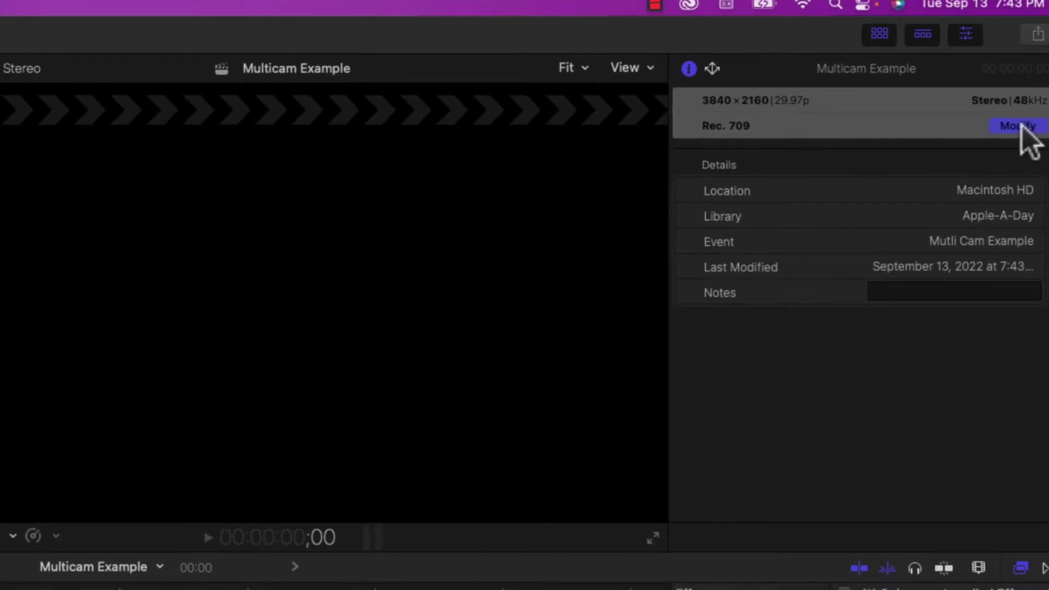
# Change the Multicam Example project's video format to 1080p HD.
pyautogui.click(1004, 134)
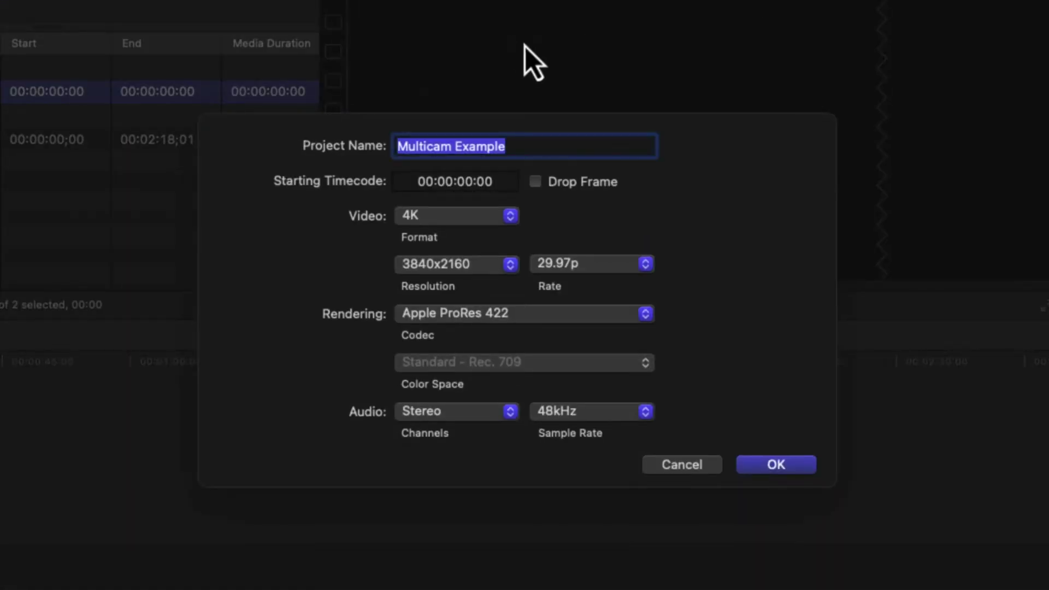
pyautogui.click(467, 222)
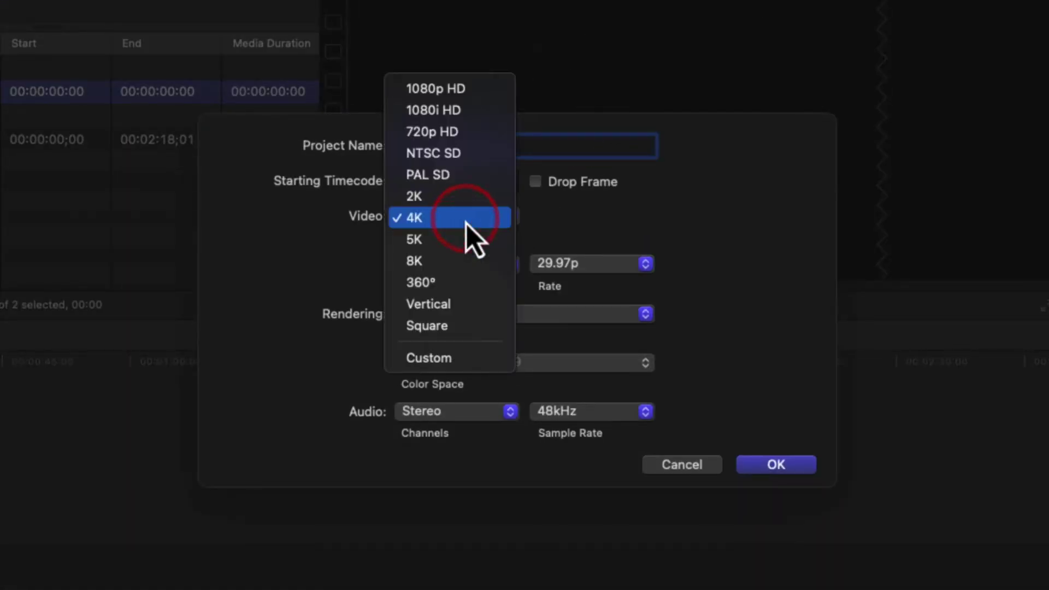
pyautogui.click(438, 91)
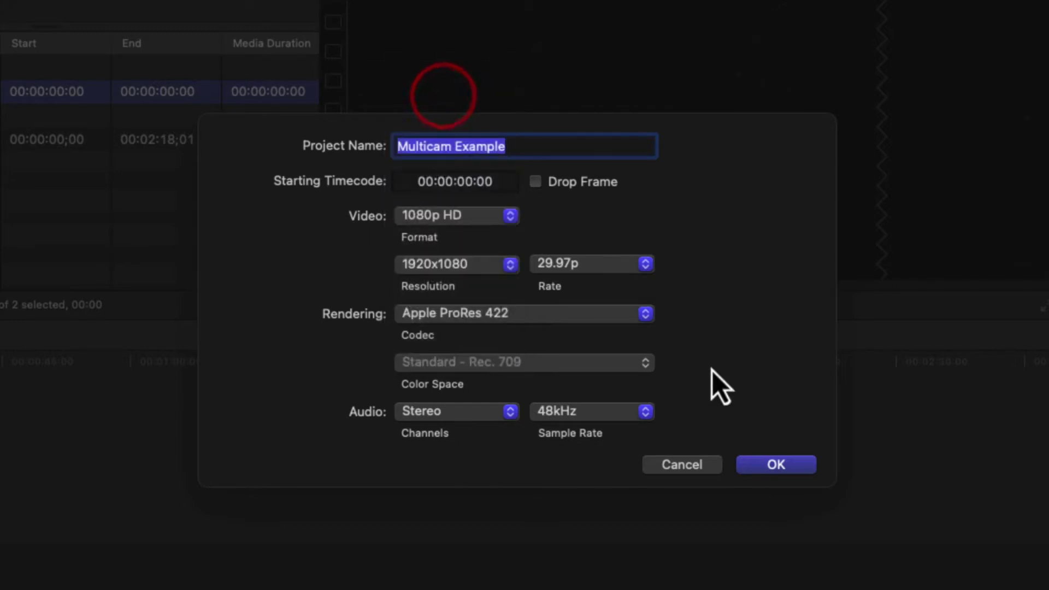
pyautogui.click(776, 466)
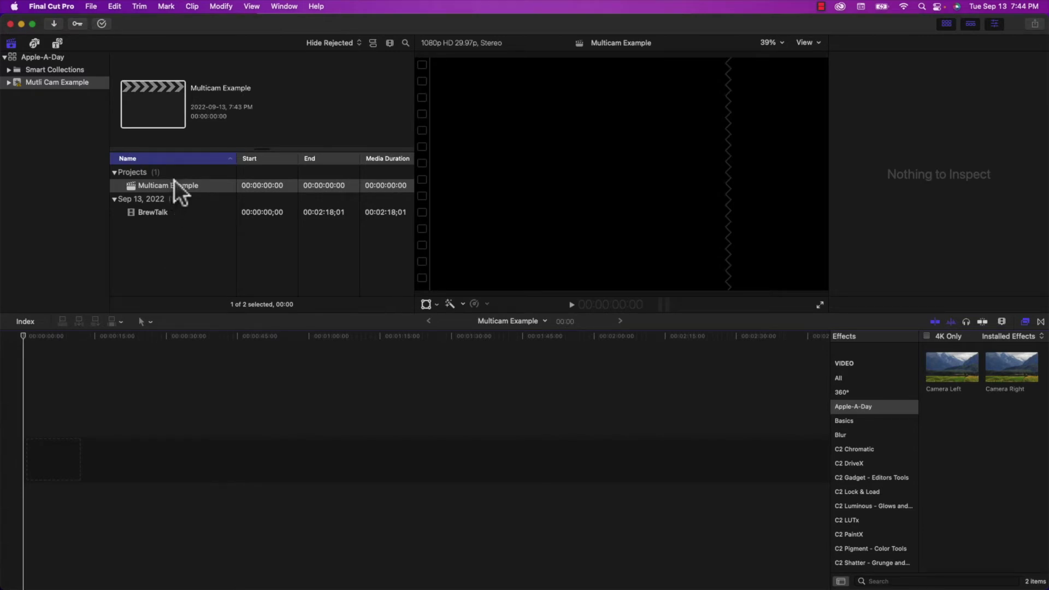
# Make a compound clip of BrewTalk named 'Wide Shot'.
pyautogui.click(153, 211)
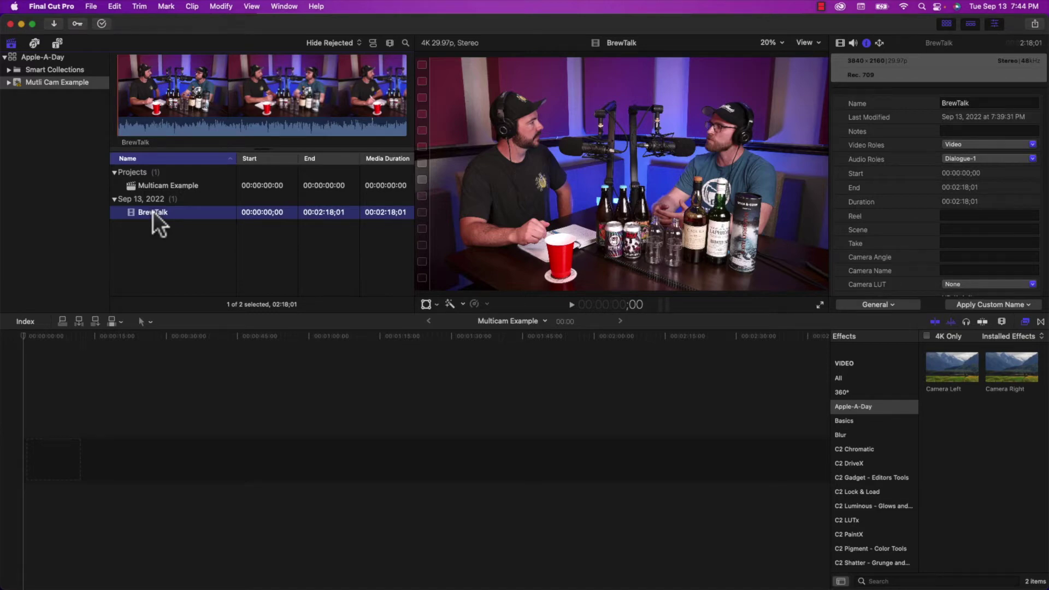
pyautogui.hotkey('alt', 'g')
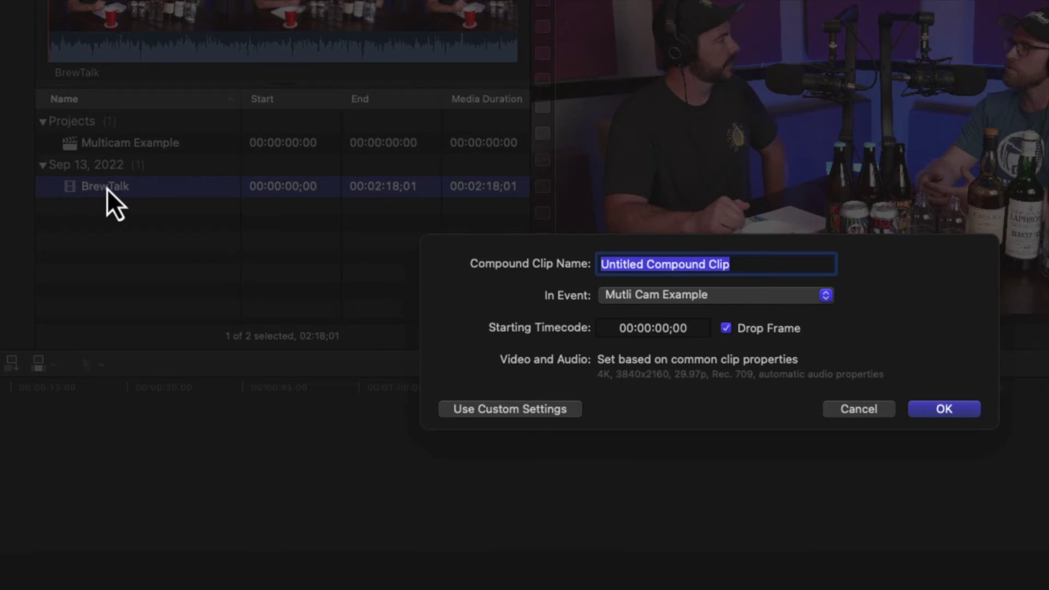
pyautogui.write('Wide Shot')
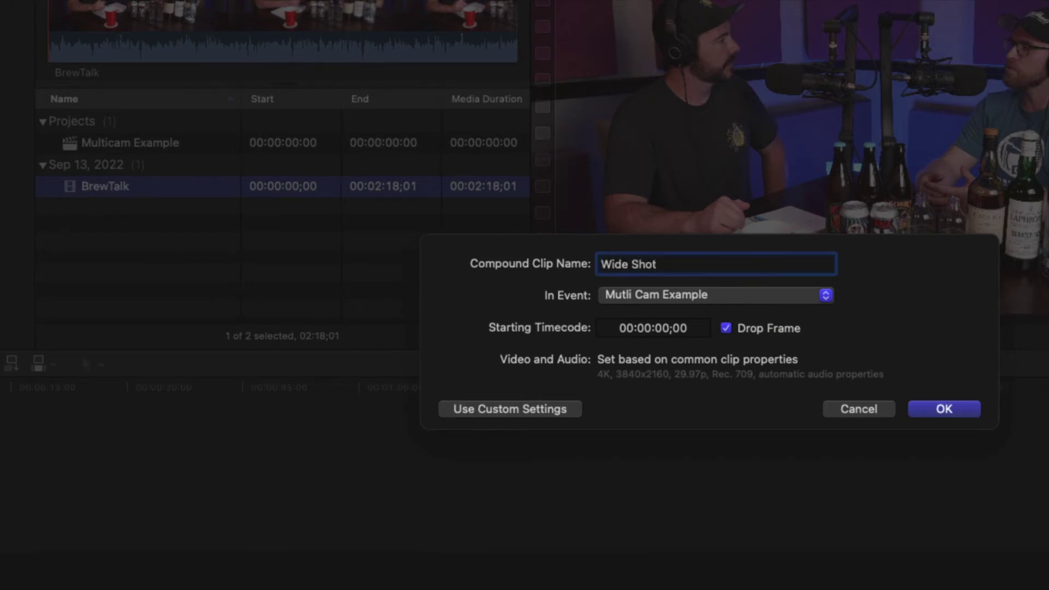
pyautogui.click(950, 413)
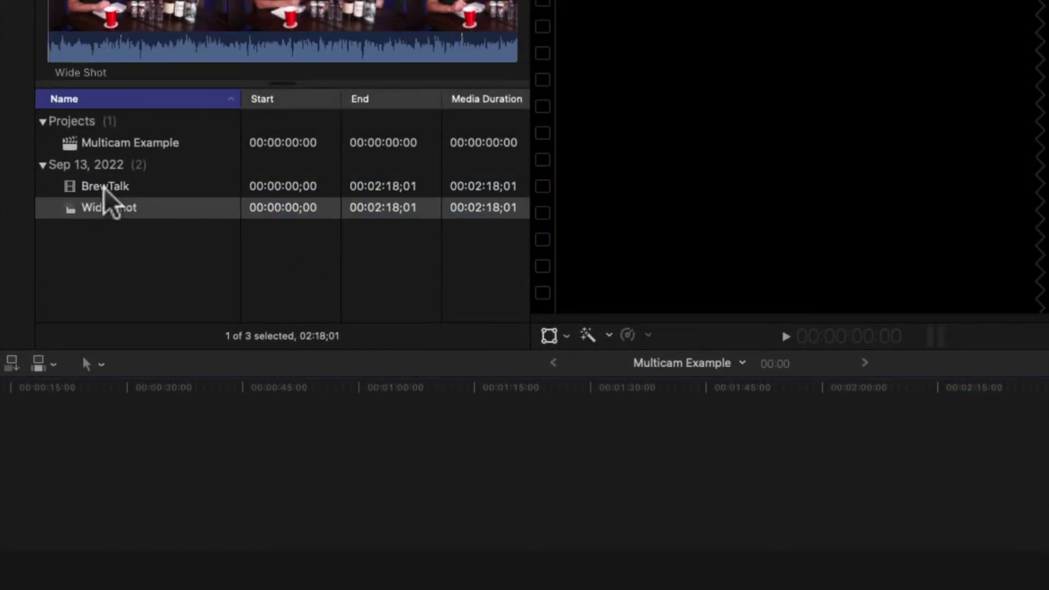
# Make a second BrewTalk compound clip named 'Camera Left'.
pyautogui.click(104, 186)
pyautogui.hotkey('alt', 'g')
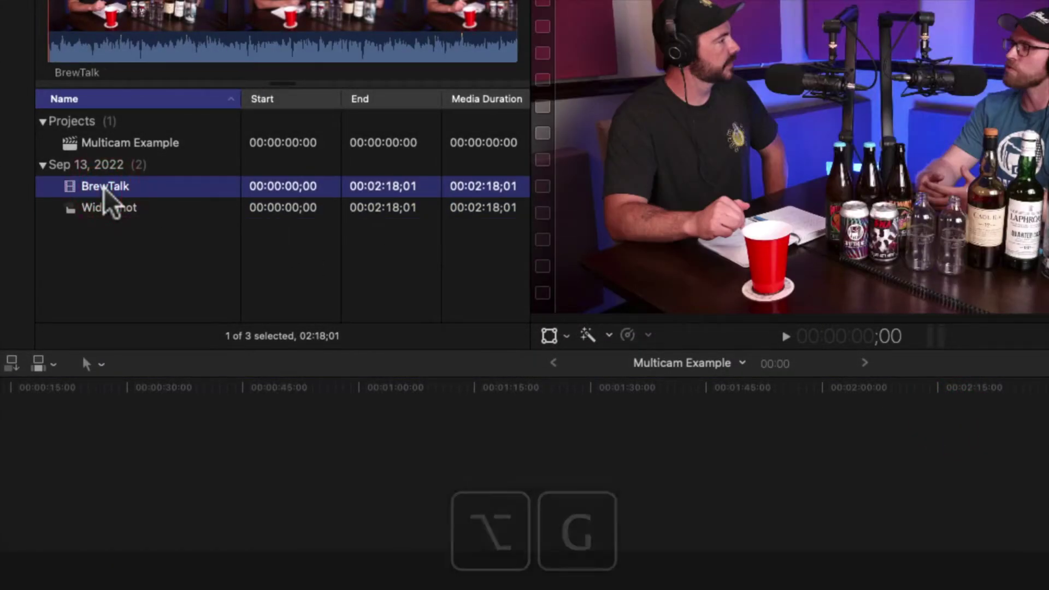
pyautogui.write('Camera Left')
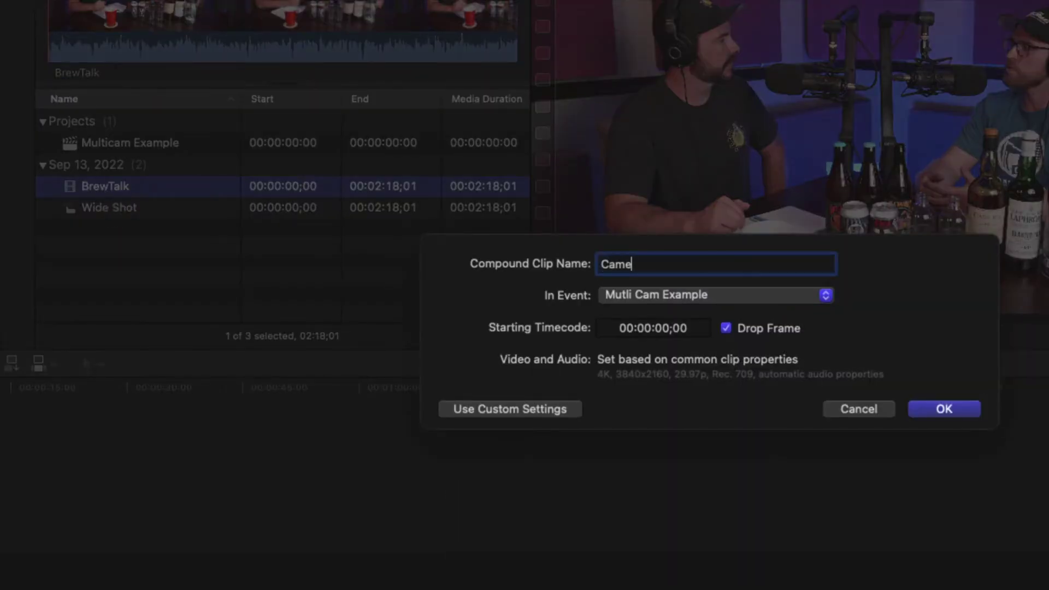
pyautogui.press('Return')
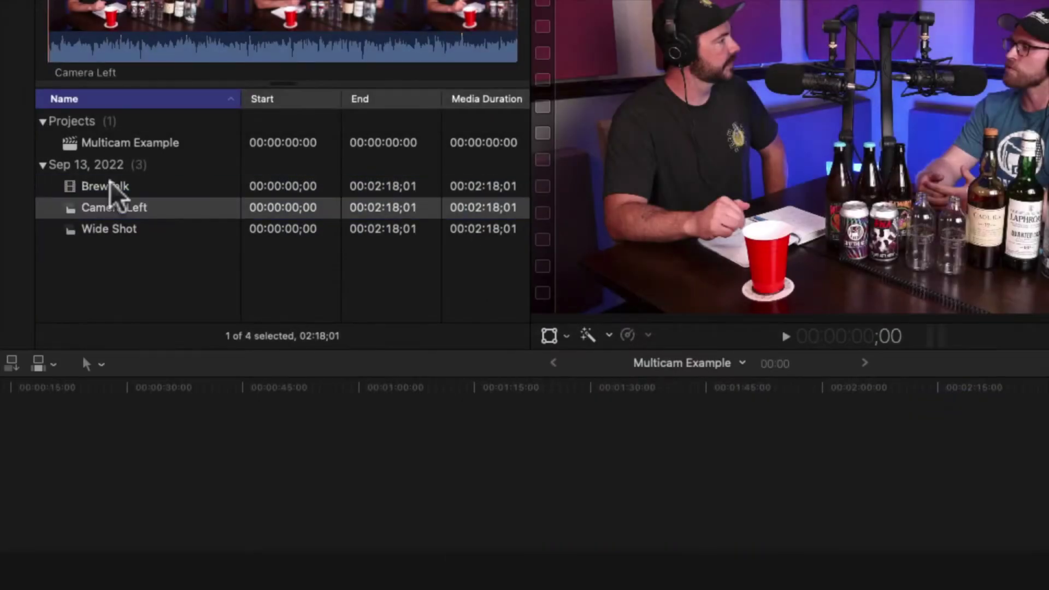
# Make a third BrewTalk compound clip named 'Camera Right'.
pyautogui.click(137, 180)
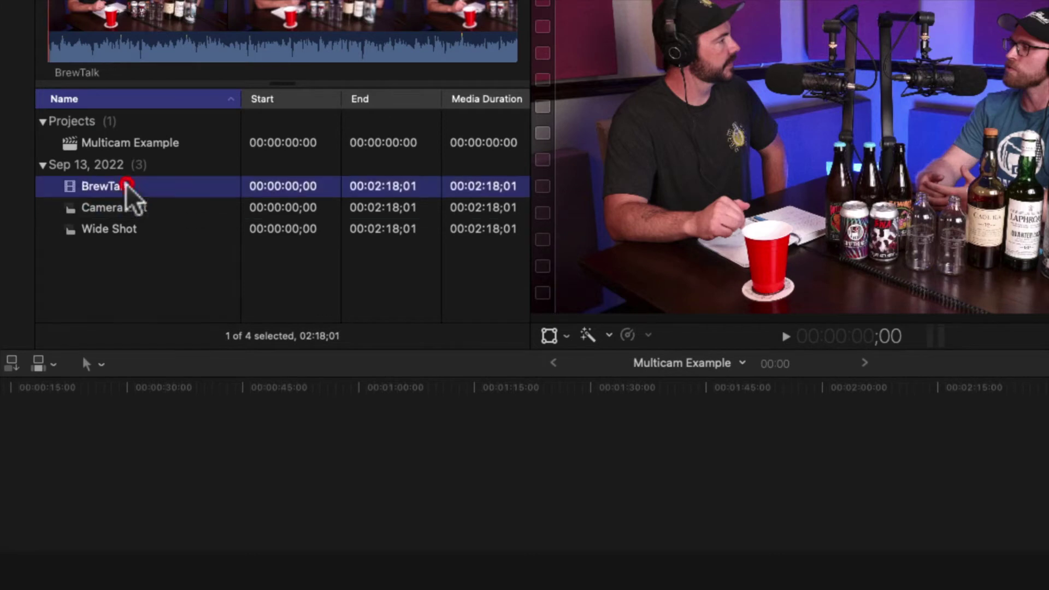
pyautogui.hotkey('alt', 'g')
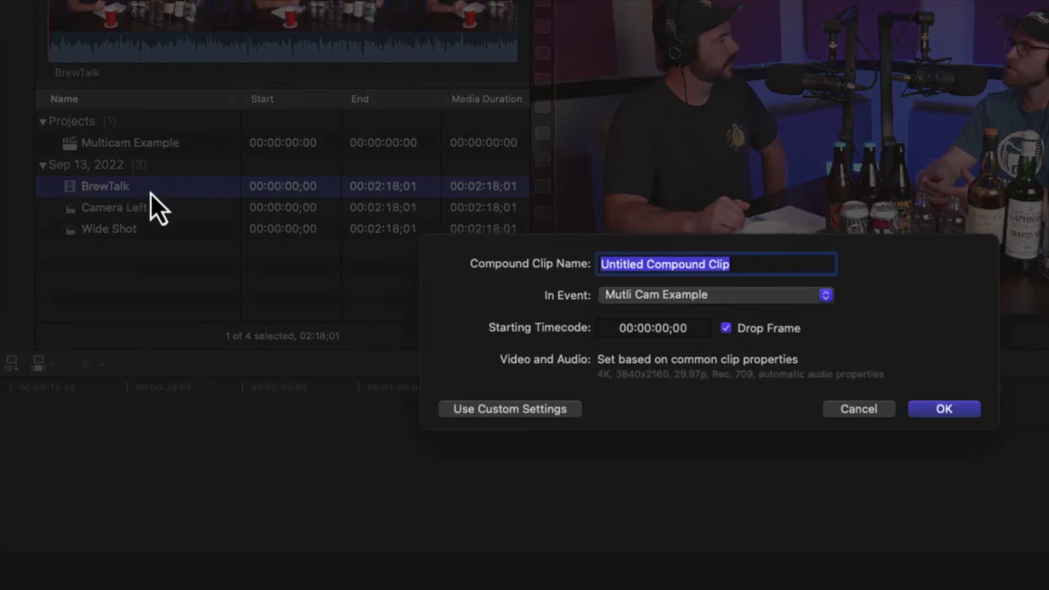
pyautogui.write('Cmera')
pyautogui.press('BackSpace')
pyautogui.press('BackSpace')
pyautogui.press('BackSpace')
pyautogui.press('BackSpace')
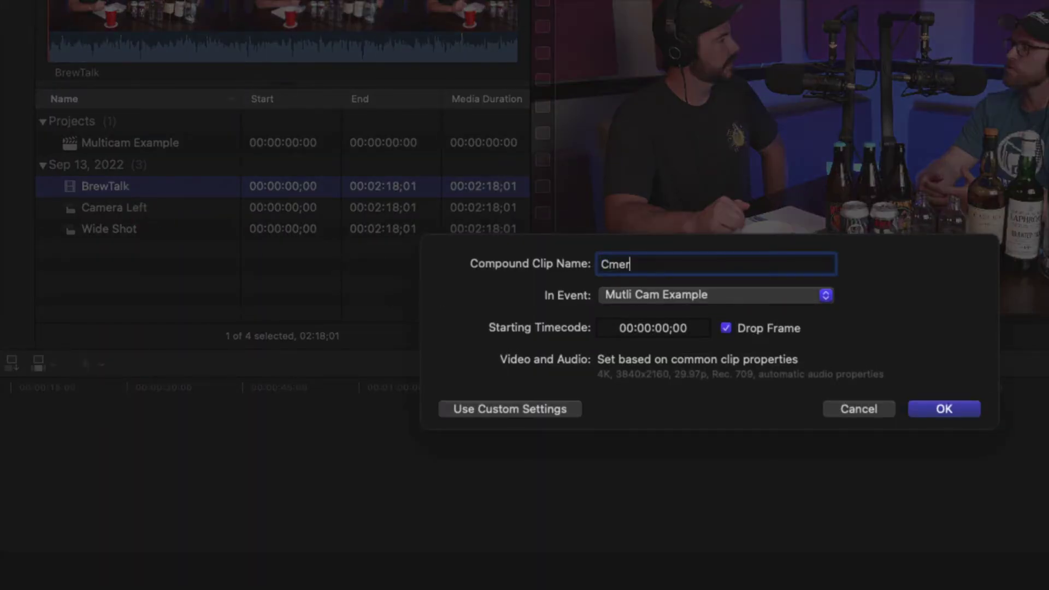
pyautogui.write('amera Right')
pyautogui.press('Return')
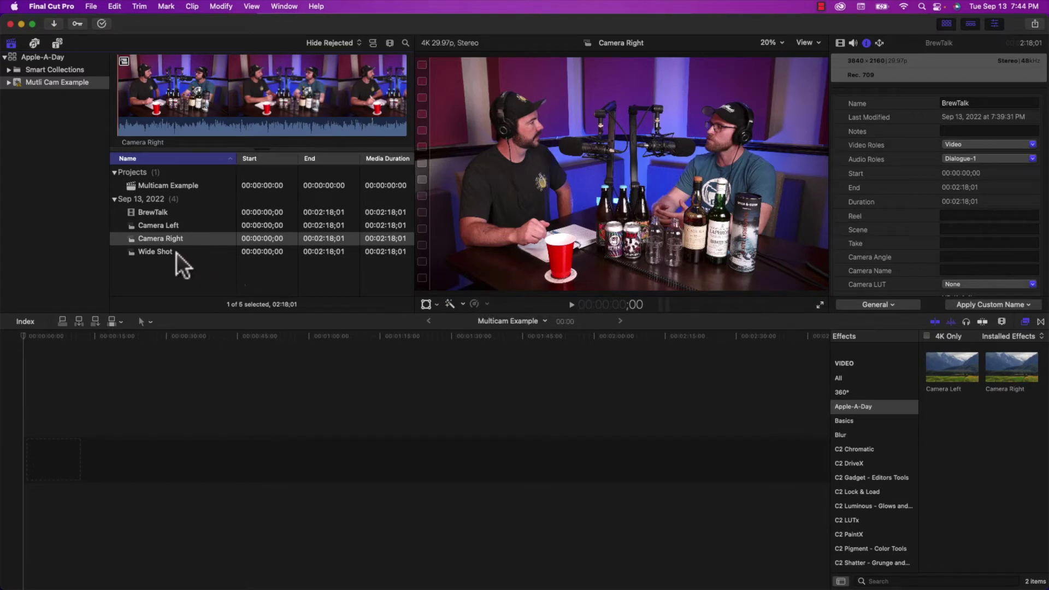
pyautogui.click(159, 251)
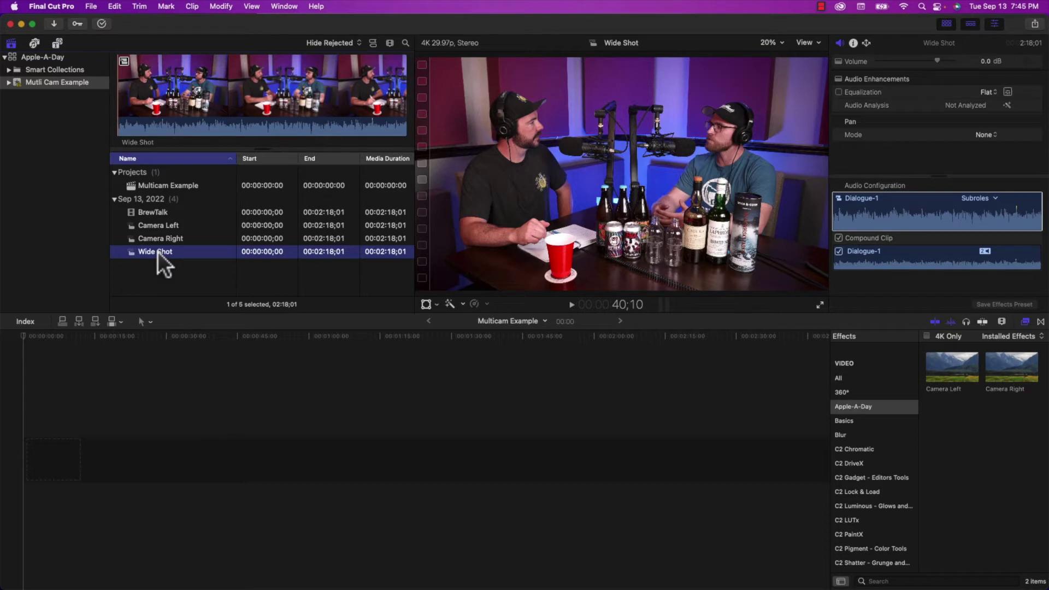
# Open Camera Left and scale its BrewTalk footage to 160%.
pyautogui.click(152, 228)
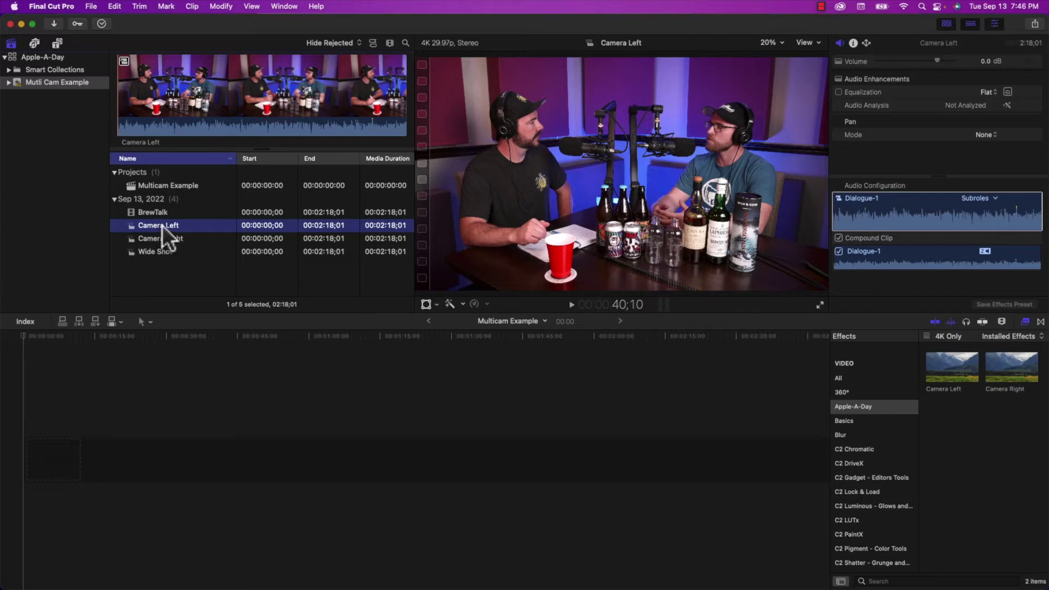
pyautogui.doubleClick(162, 225)
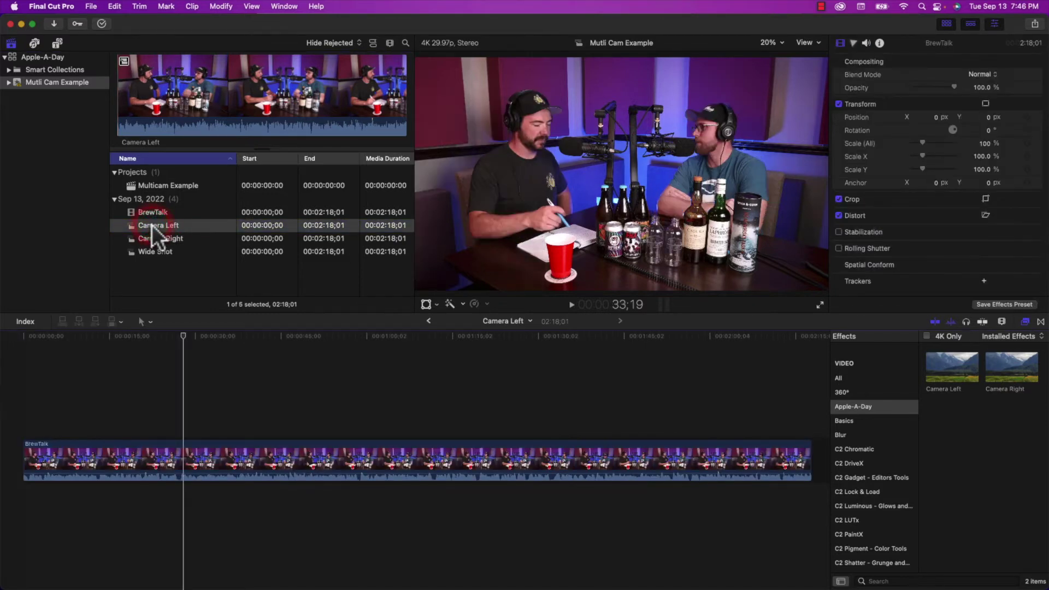
pyautogui.click(465, 460)
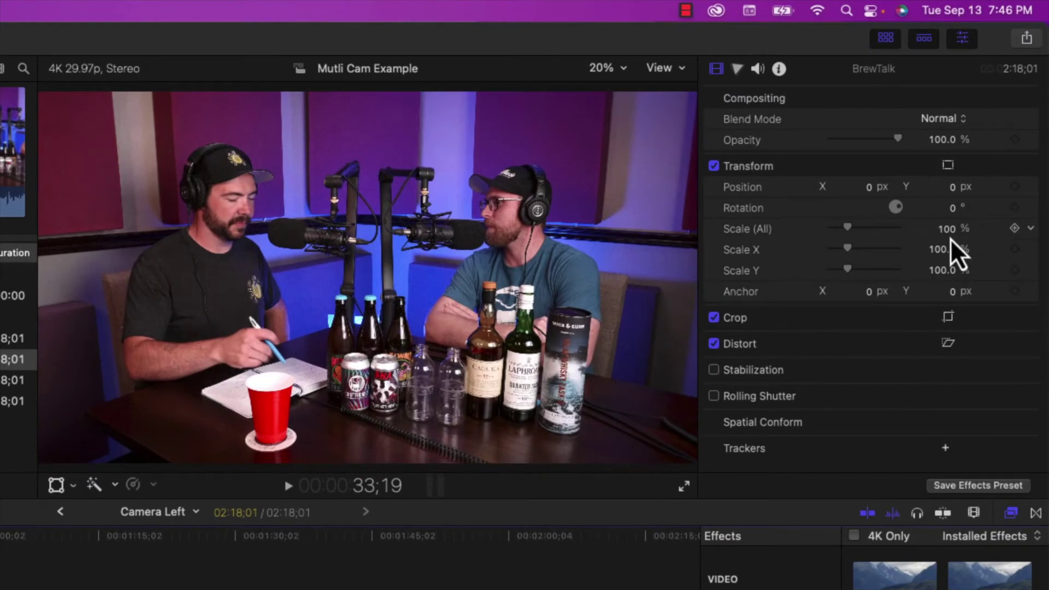
pyautogui.click(974, 160)
pyautogui.write('160')
pyautogui.press('Return')
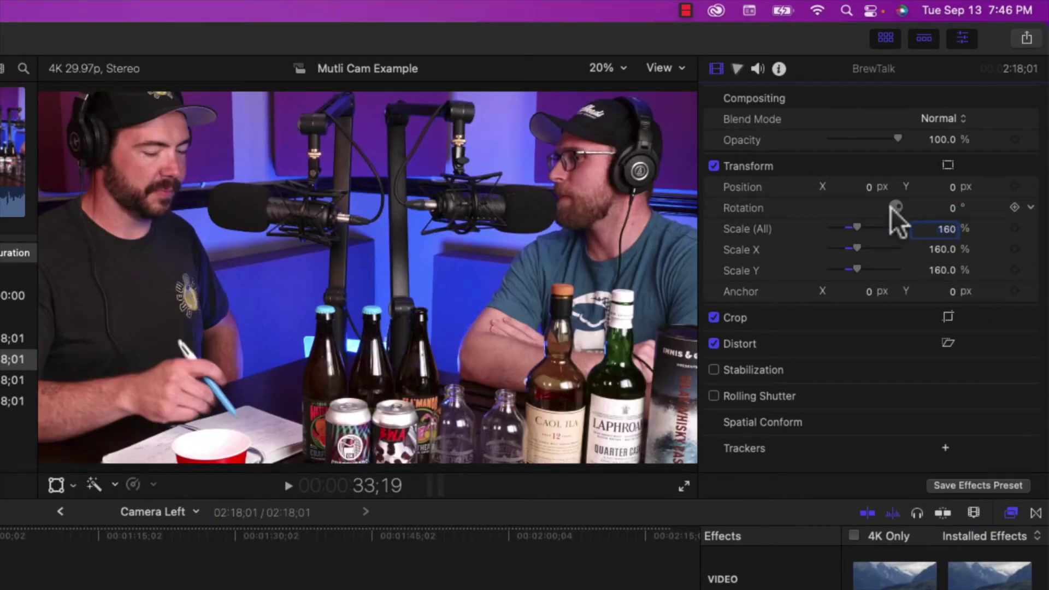
# Reposition the zoomed footage to X 817, Y -382.9 px to frame the left man.
pyautogui.moveTo(953, 192); pyautogui.dragTo(953, 221)
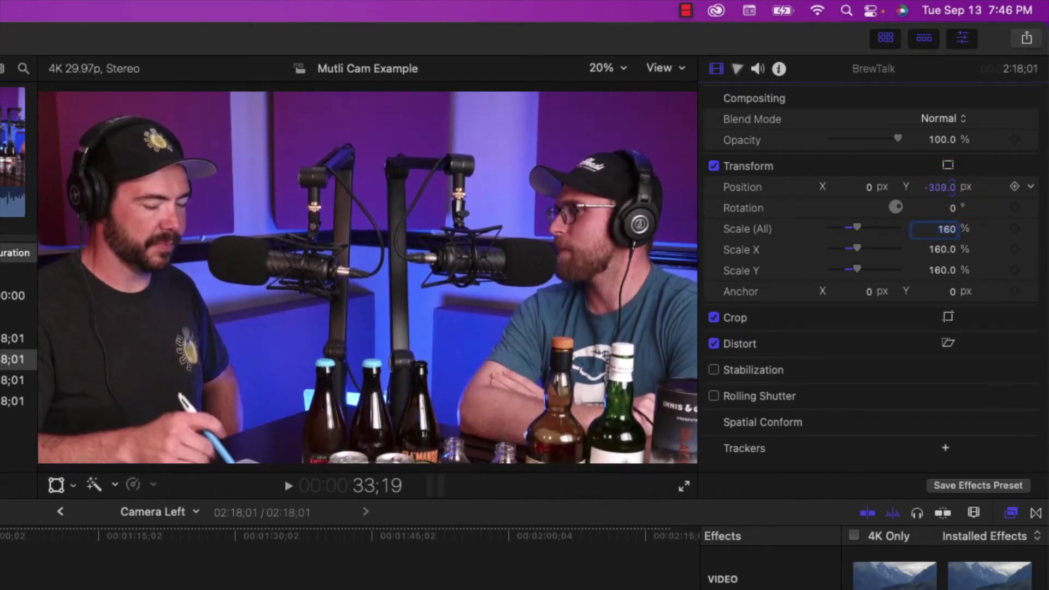
pyautogui.moveTo(869, 187); pyautogui.dragTo(902, 187)
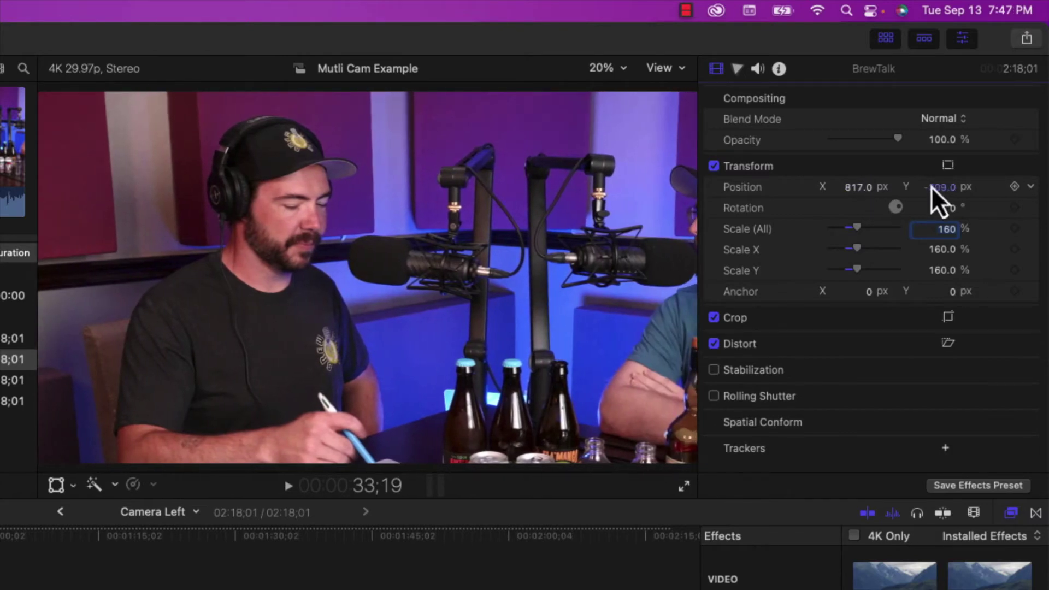
pyautogui.moveTo(945, 192); pyautogui.dragTo(945, 208)
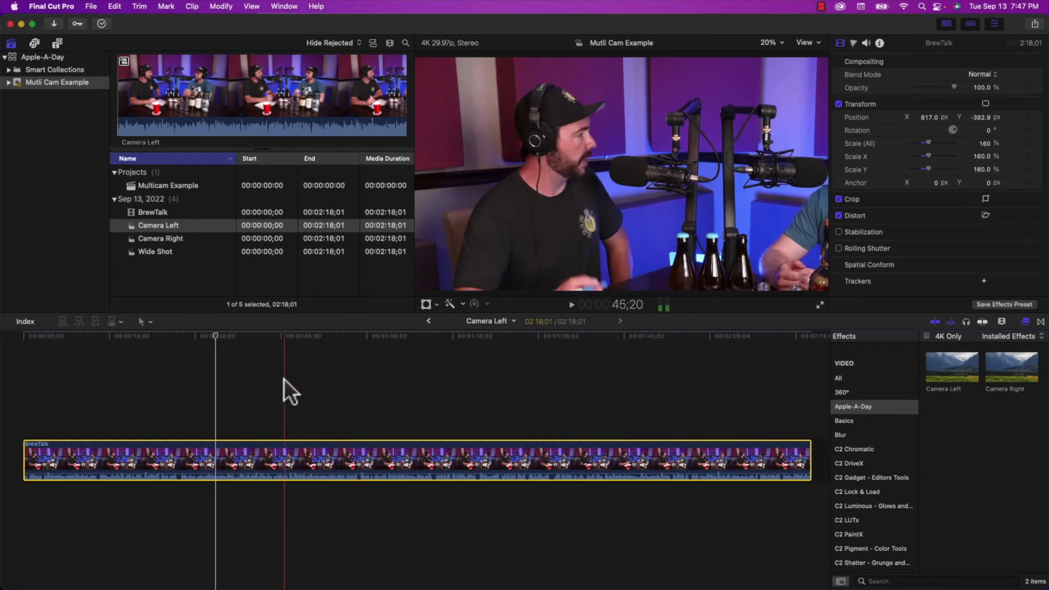
pyautogui.click(272, 393)
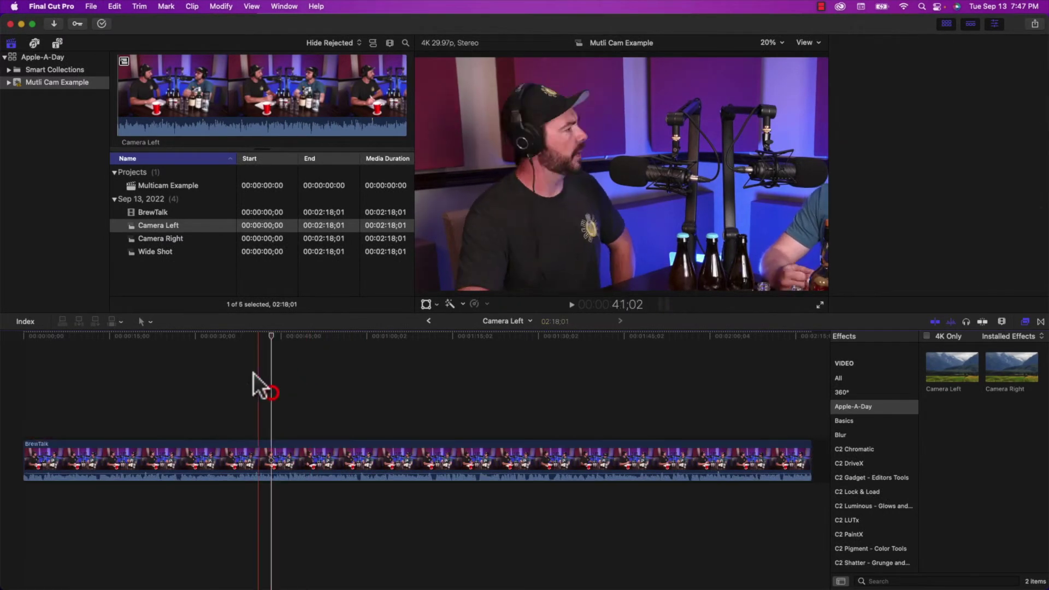
# Paste the copied position and scale attributes onto the clip inside Camera Right.
pyautogui.click(157, 241)
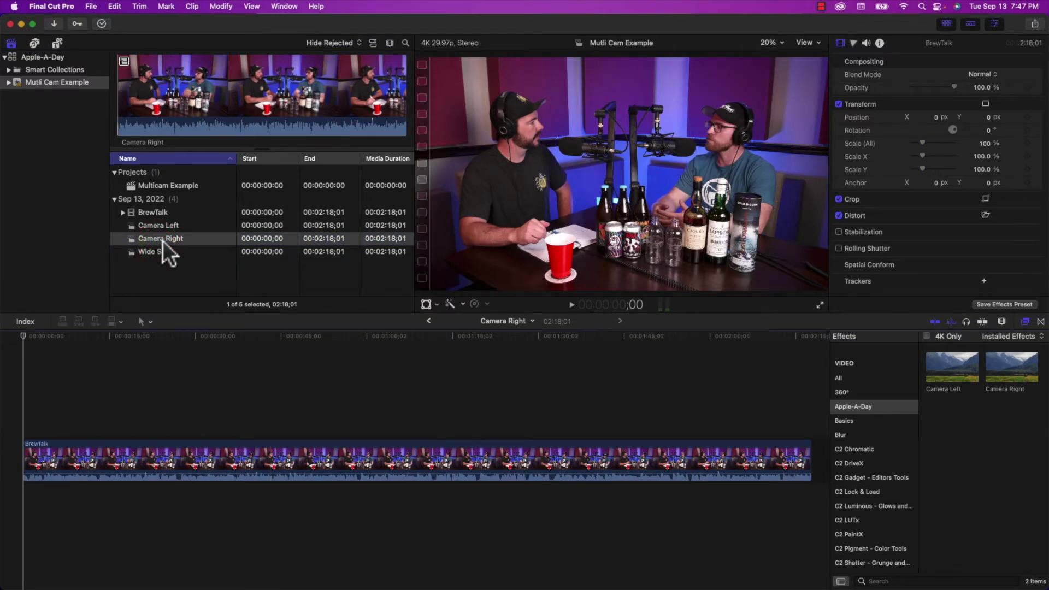
pyautogui.click(386, 455)
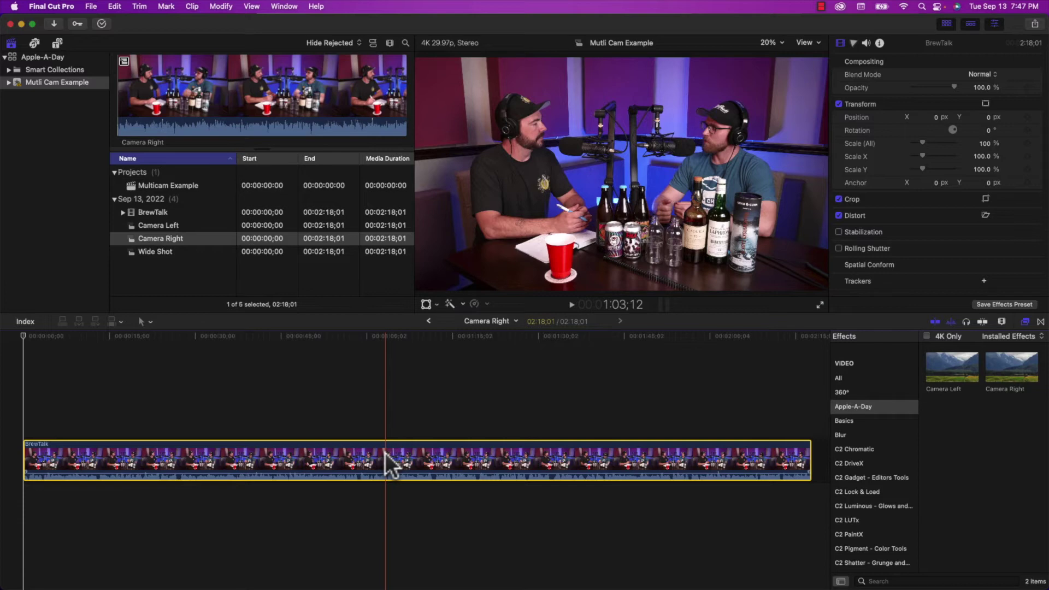
pyautogui.press('shift+super+v')
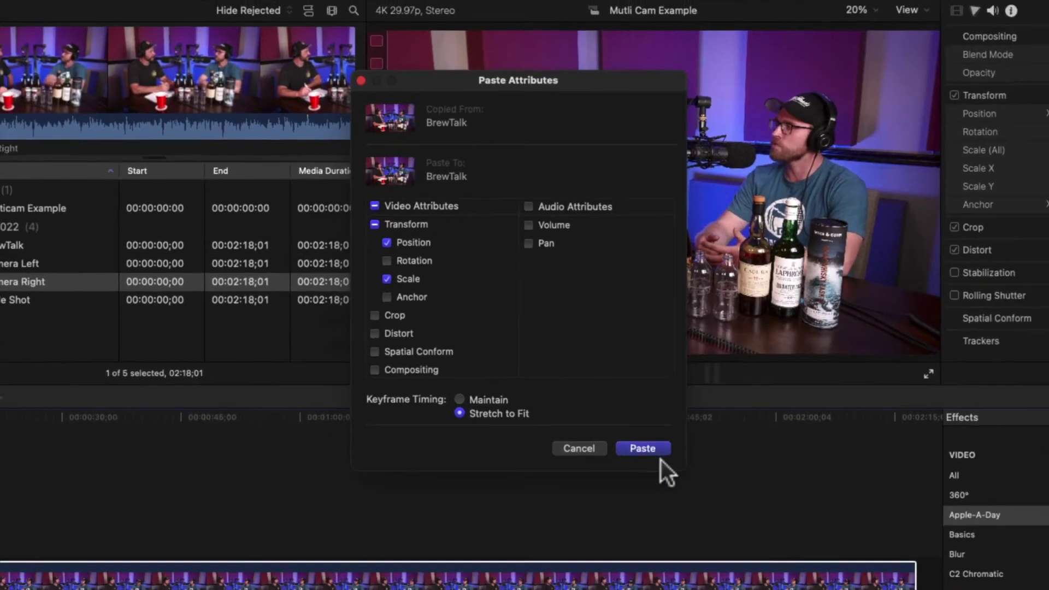
pyautogui.click(668, 503)
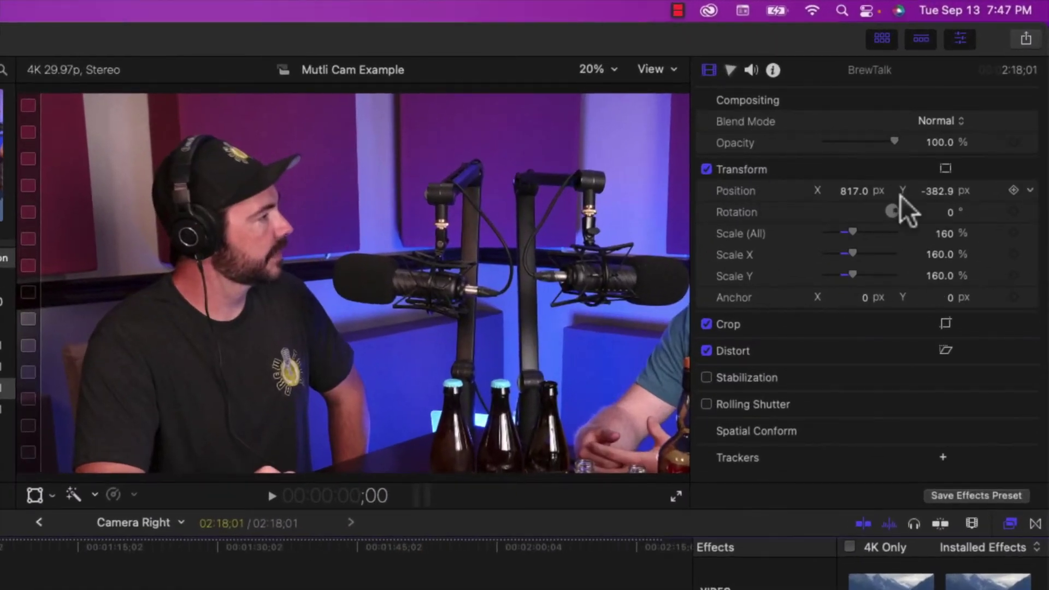
# Shift the zoomed frame to position -871, -321.3 px to center the right man.
pyautogui.moveTo(854, 191)
pyautogui.mouseDown()
pyautogui.moveTo(759, 191)
pyautogui.moveTo(857, 200)
pyautogui.mouseUp()
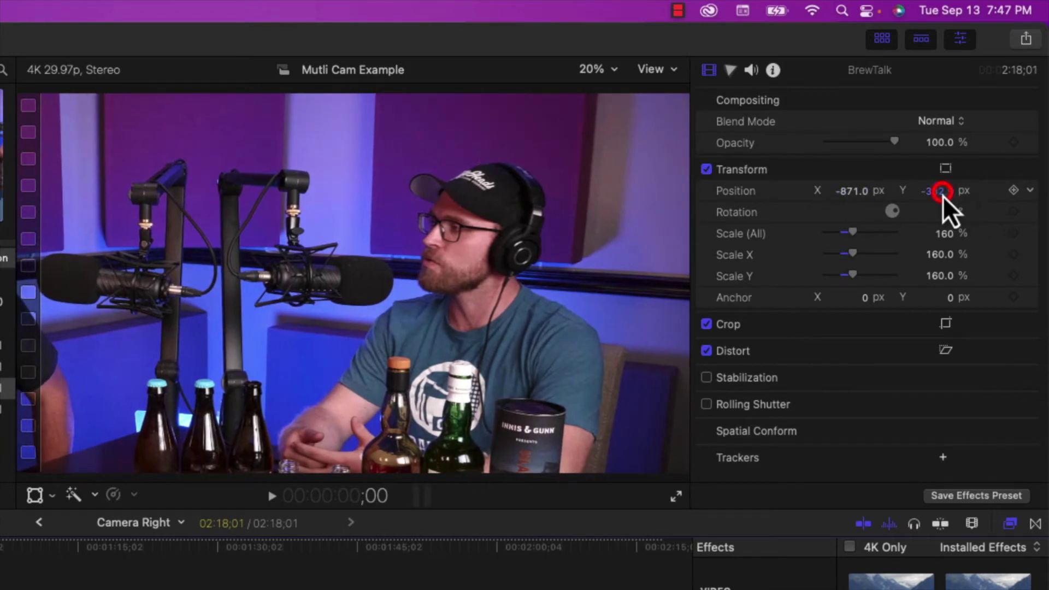
pyautogui.moveTo(942, 192); pyautogui.dragTo(934, 192)
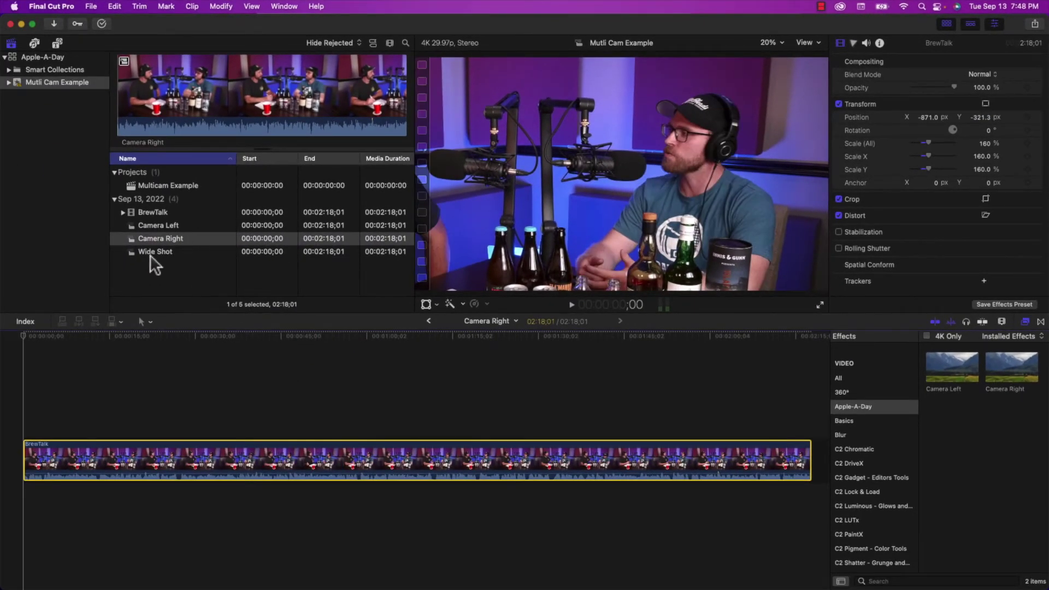
pyautogui.click(151, 256)
# Show the Info inspector and set Wide Shot's camera angle to A.
pyautogui.click(157, 238)
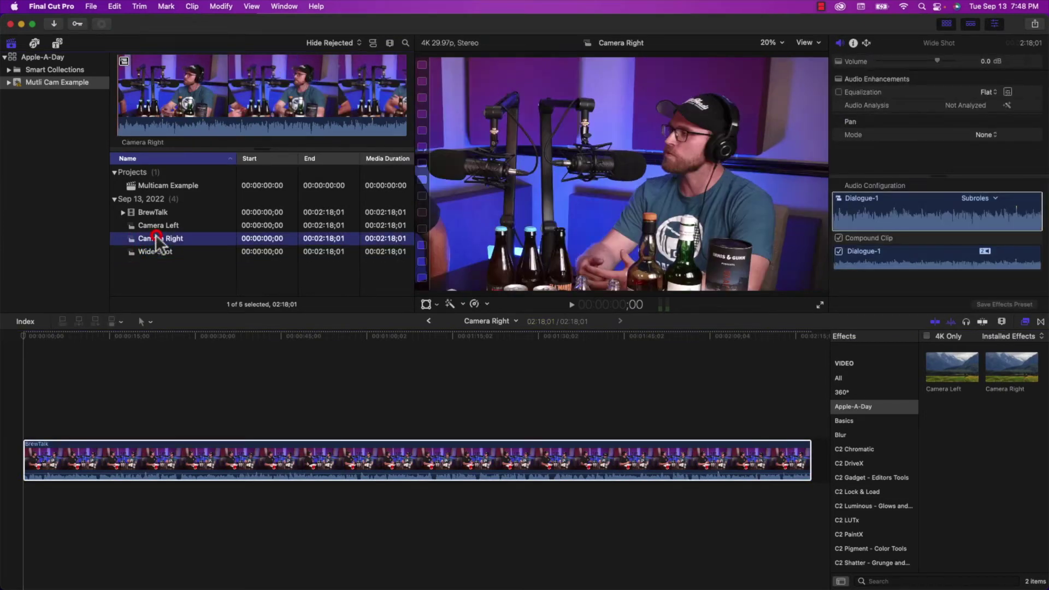
pyautogui.click(155, 225)
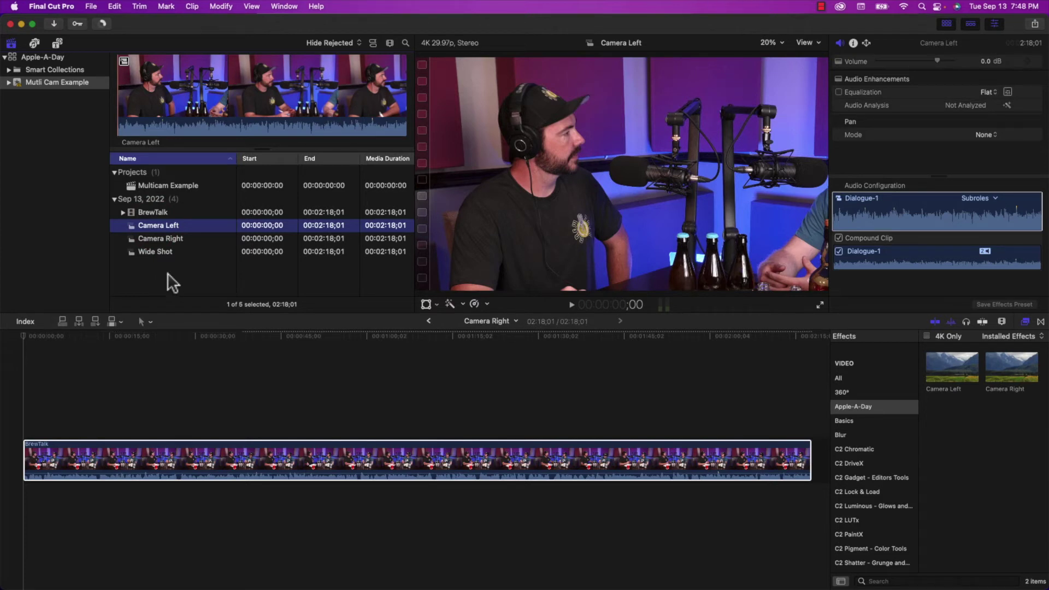
pyautogui.click(154, 253)
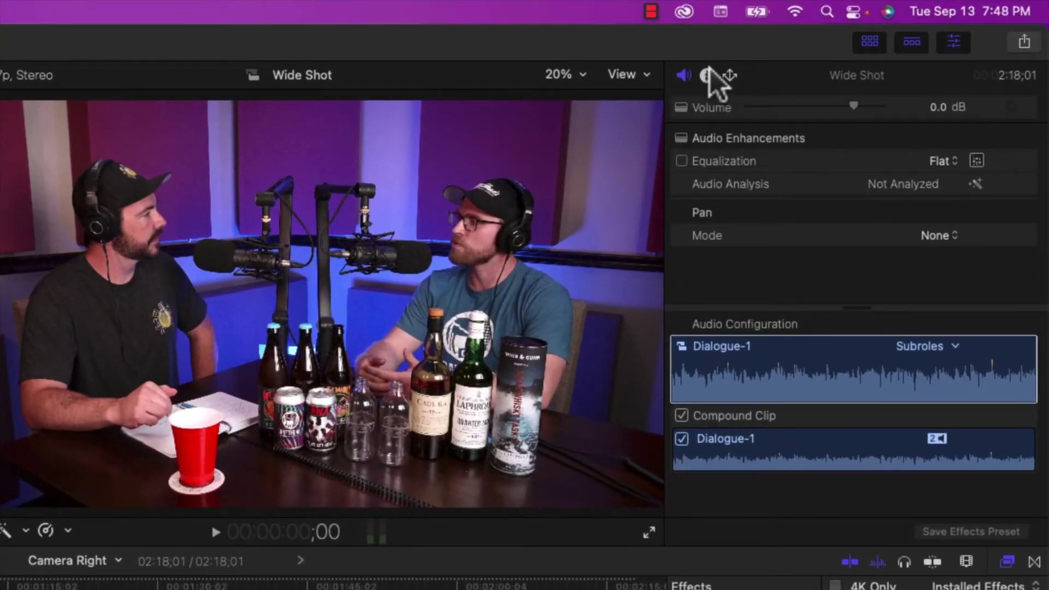
pyautogui.click(709, 73)
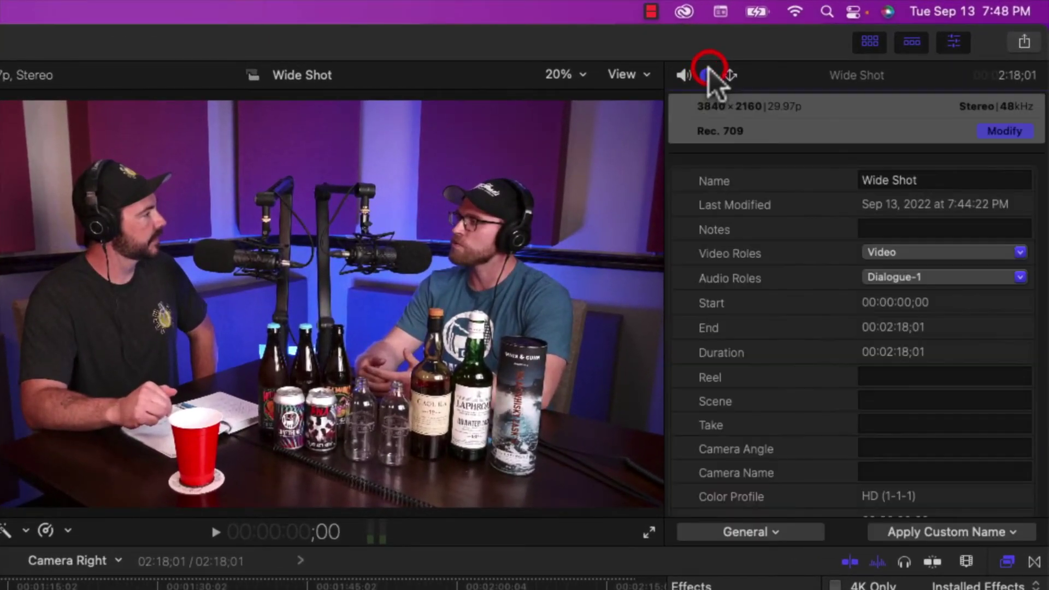
pyautogui.click(897, 452)
pyautogui.write('A')
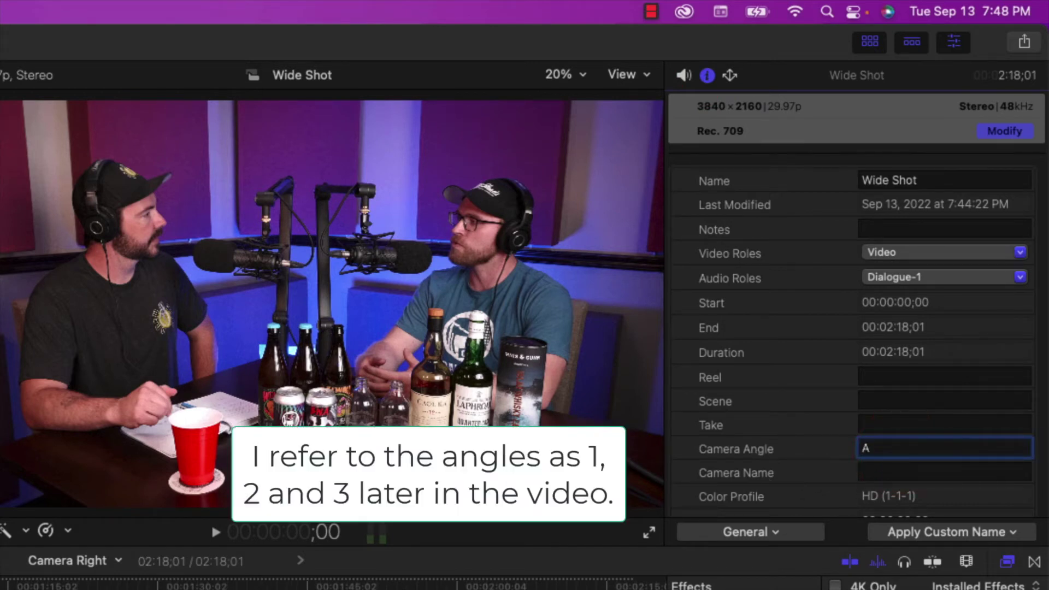
pyautogui.press('Down')
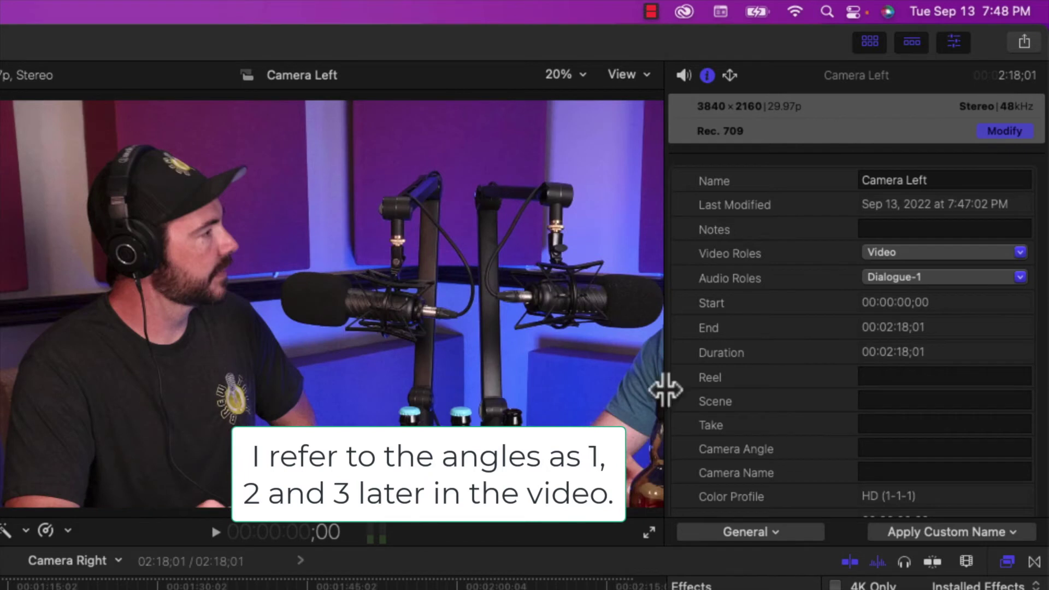
# Set Camera Left's camera angle to B and Camera Right's to C.
pyautogui.click(889, 444)
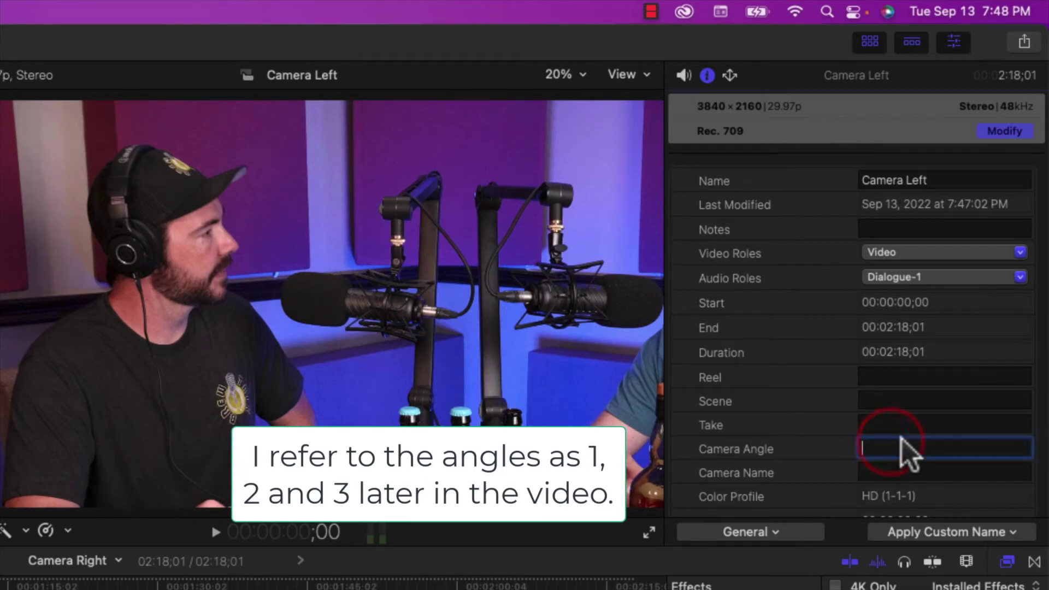
pyautogui.write('B')
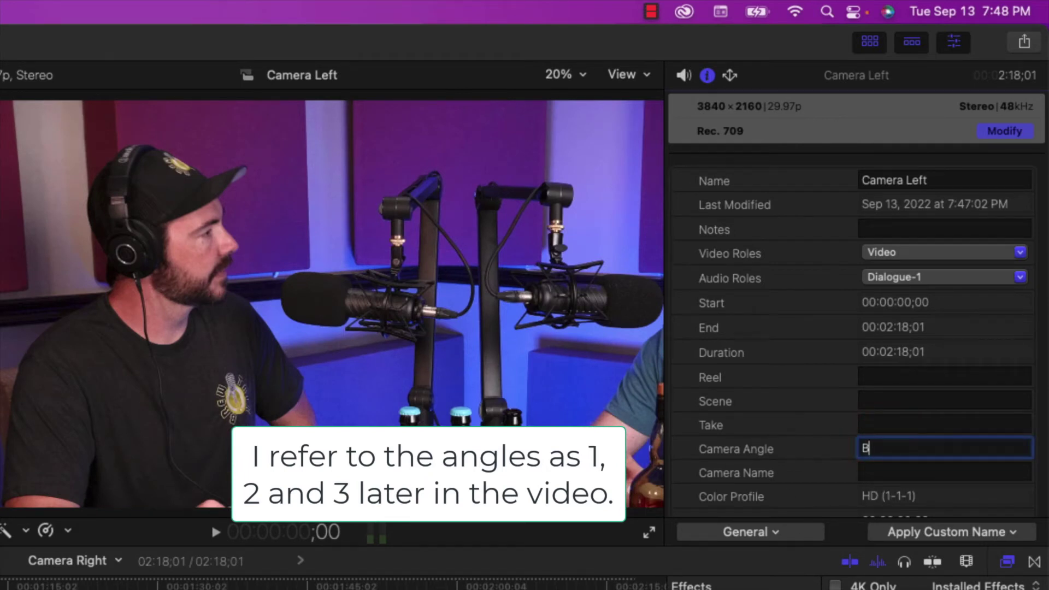
pyautogui.press('Return')
pyautogui.press('Down')
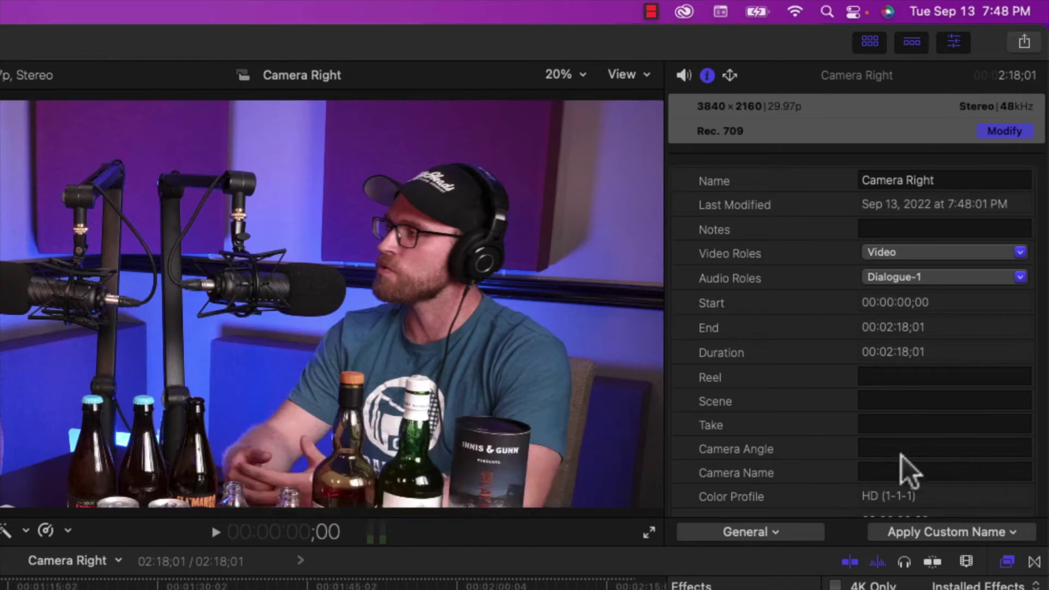
pyautogui.click(888, 445)
pyautogui.write('C')
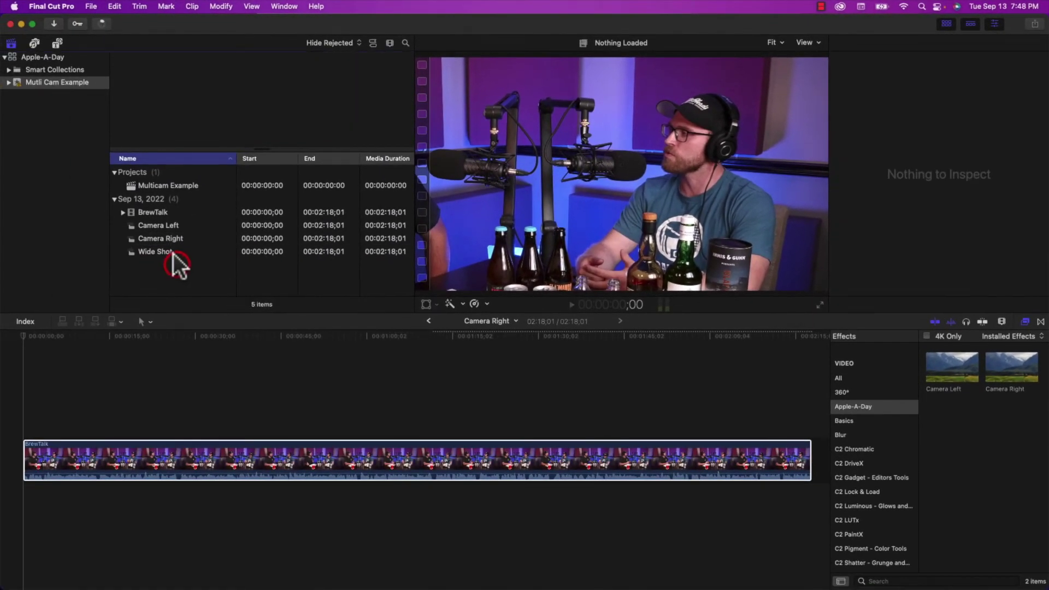
pyautogui.click(171, 253)
# Select Camera Left, Camera Right and Wide Shot and create the multicam clip 'Multi Cam Example'.
pyautogui.click(162, 251)
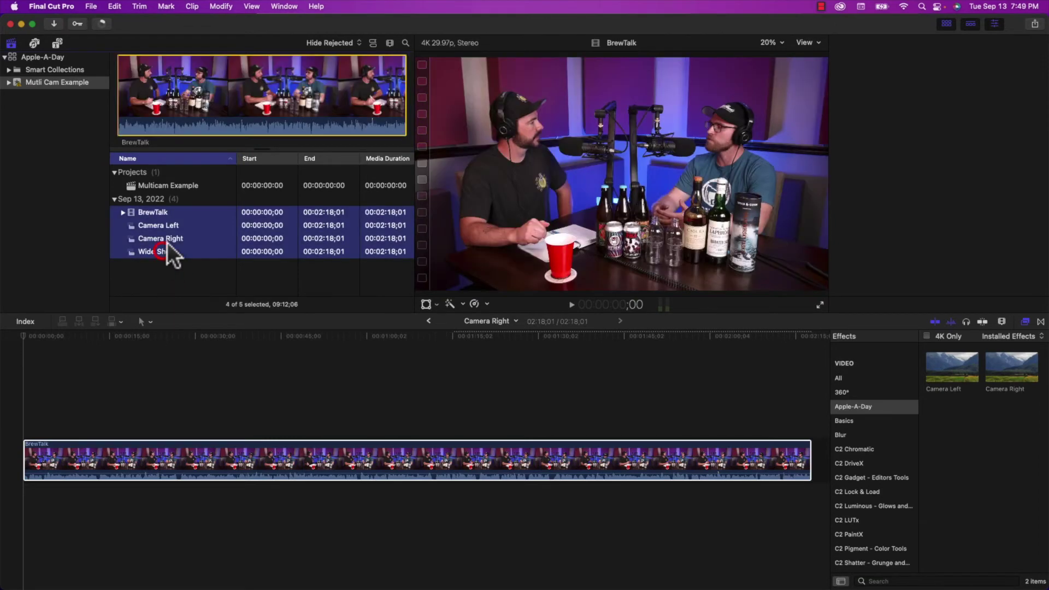
pyautogui.click(182, 271)
pyautogui.click(166, 252)
pyautogui.keyDown('shift'); pyautogui.click(166, 227); pyautogui.keyUp('shift')
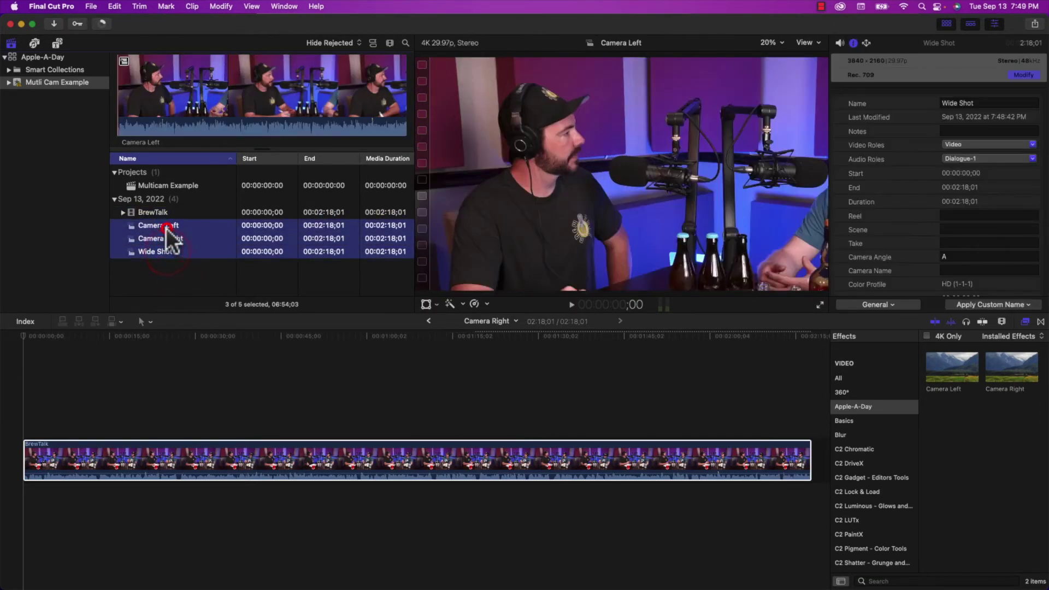
pyautogui.rightClick(180, 239)
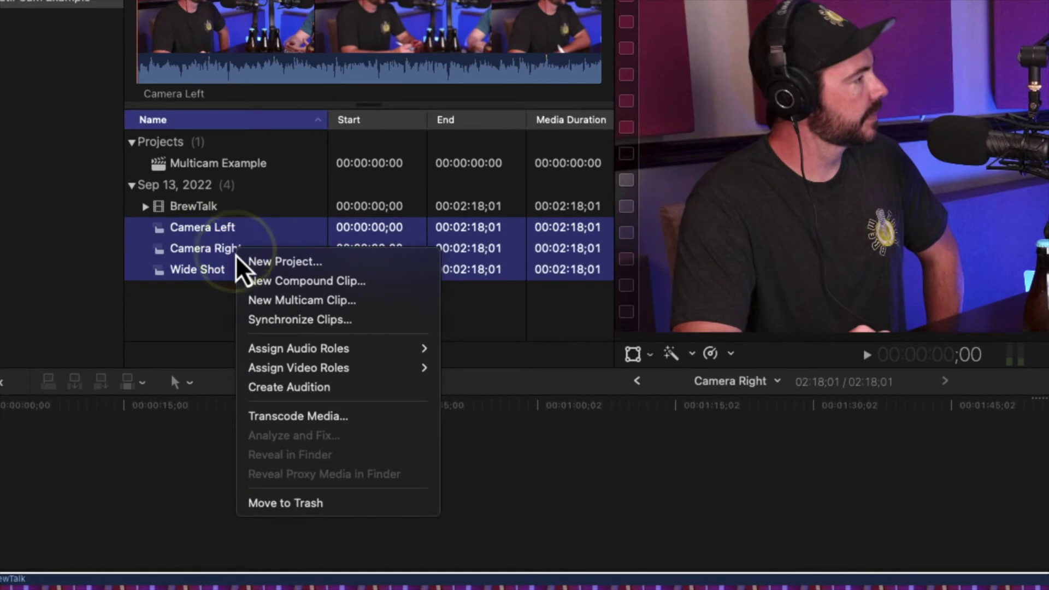
pyautogui.click(348, 304)
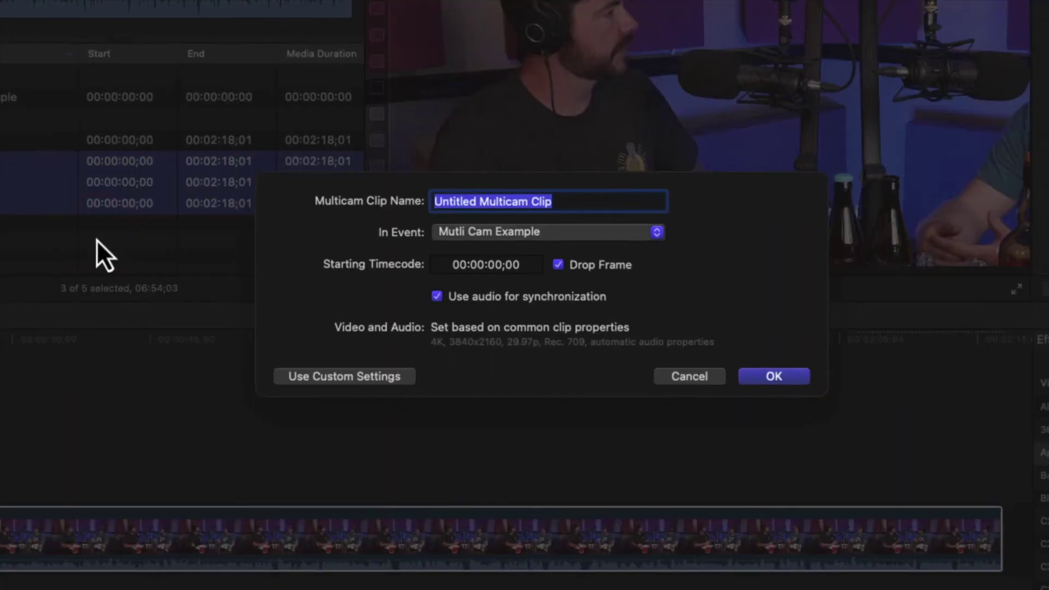
pyautogui.write('Multi Cam Example')
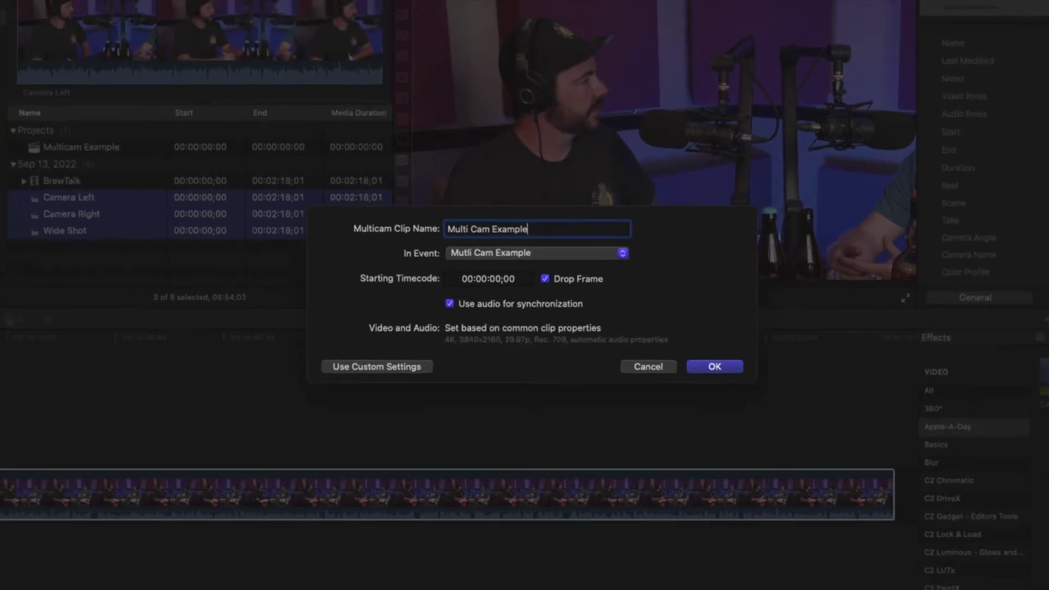
pyautogui.press('Return')
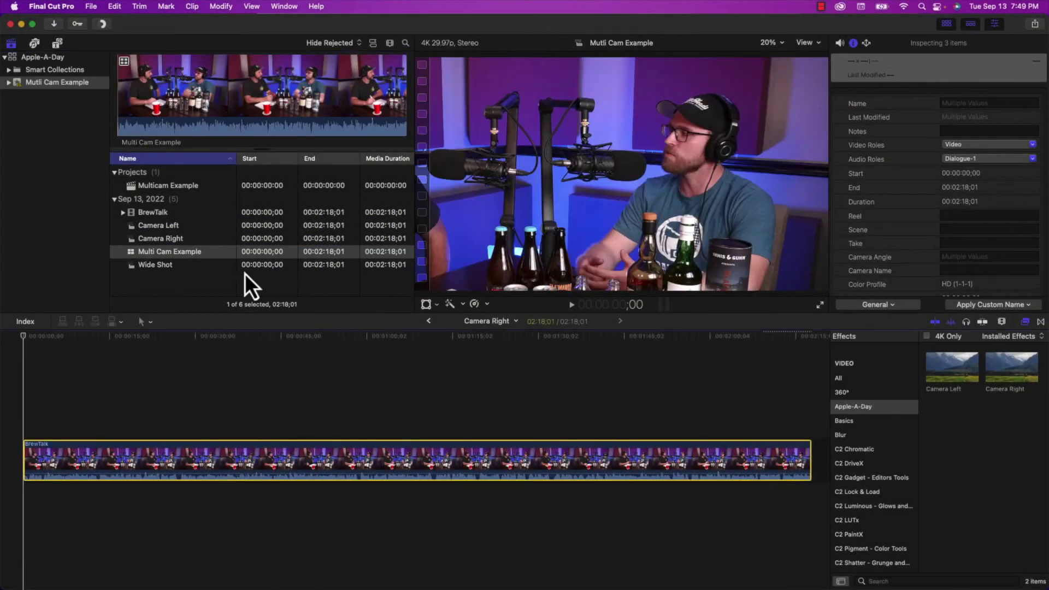
# Drag the Multi Cam Example clip into the Multicam Example project's timeline.
pyautogui.click(166, 186)
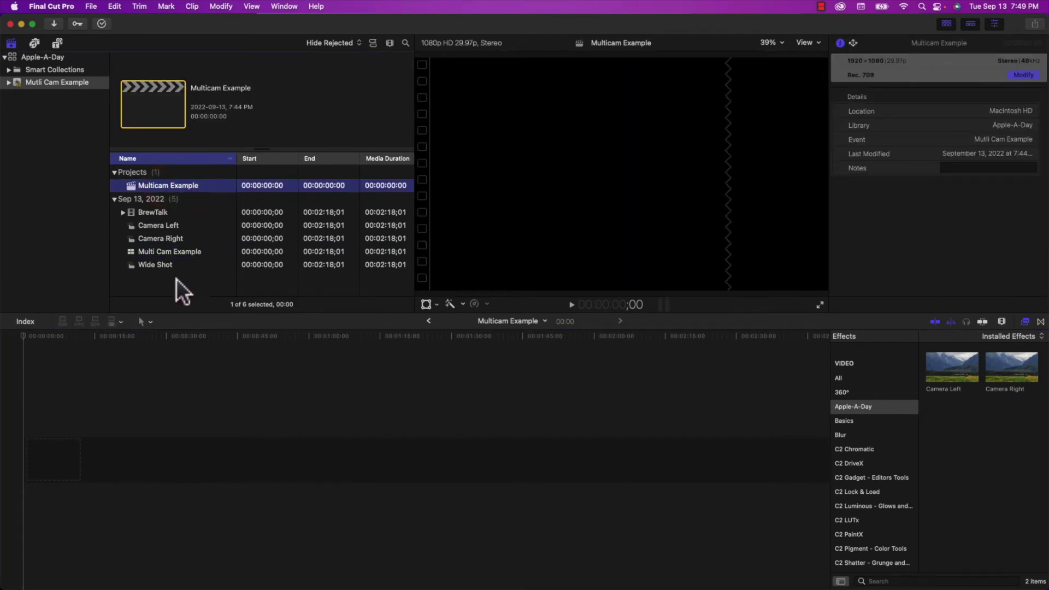
pyautogui.click(170, 251)
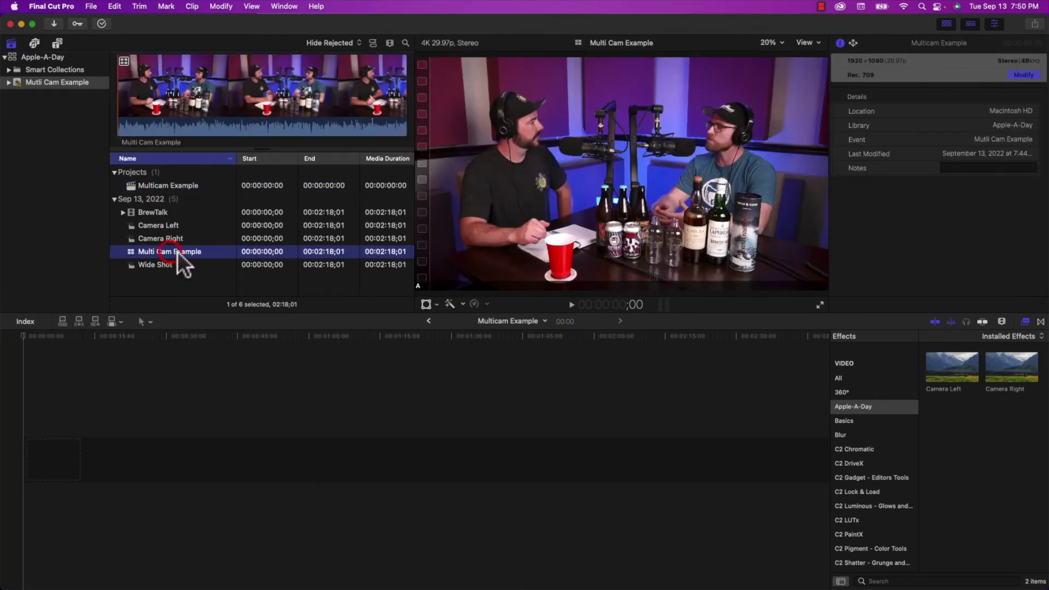
pyautogui.moveTo(178, 258); pyautogui.dragTo(27, 459)
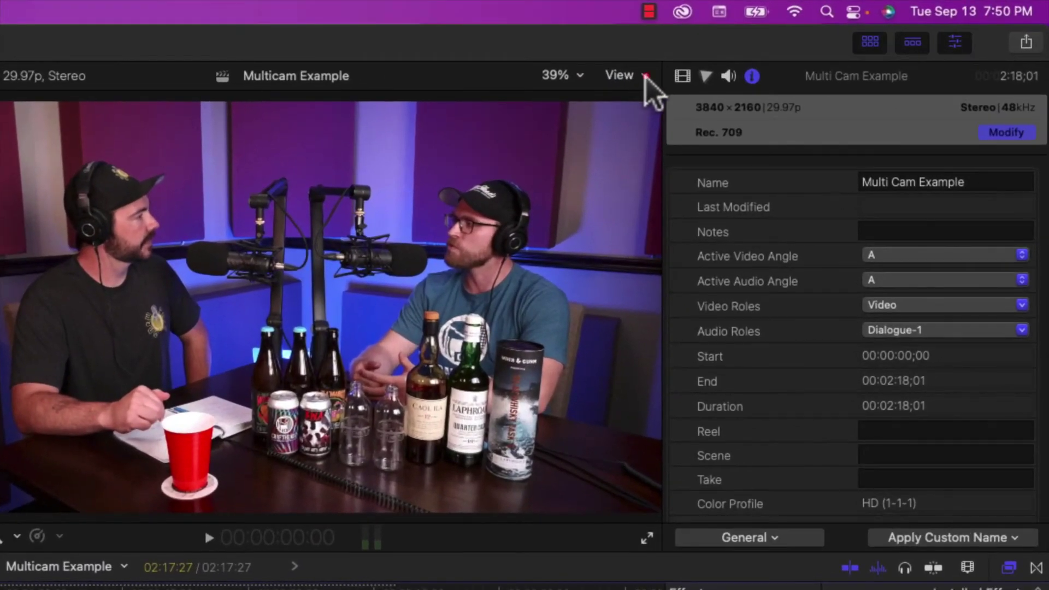
pyautogui.click(647, 77)
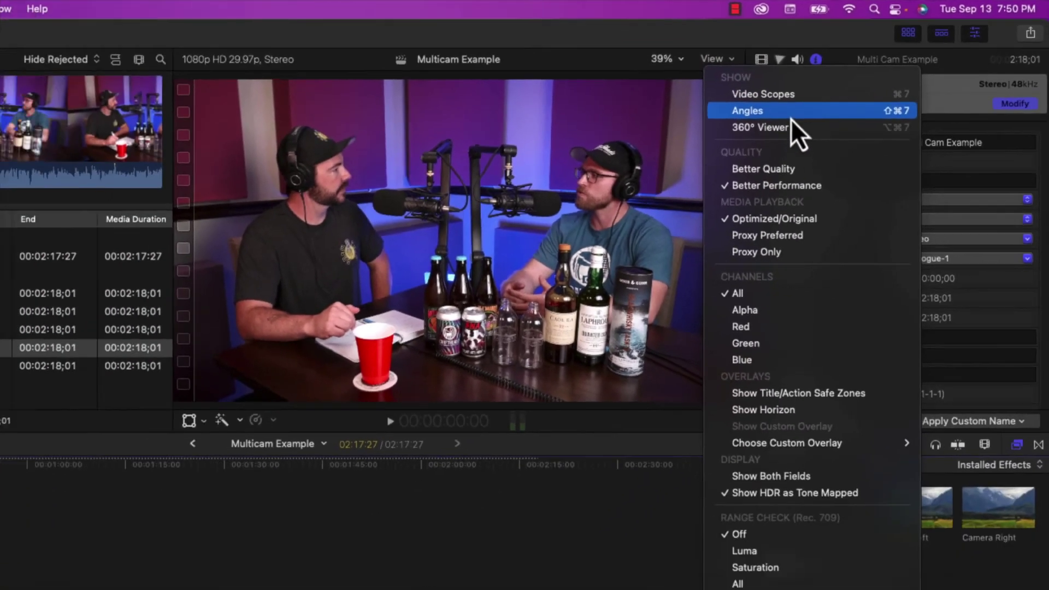
# Turn on the Angle Viewer showing camera angles A, B and C.
pyautogui.click(710, 149)
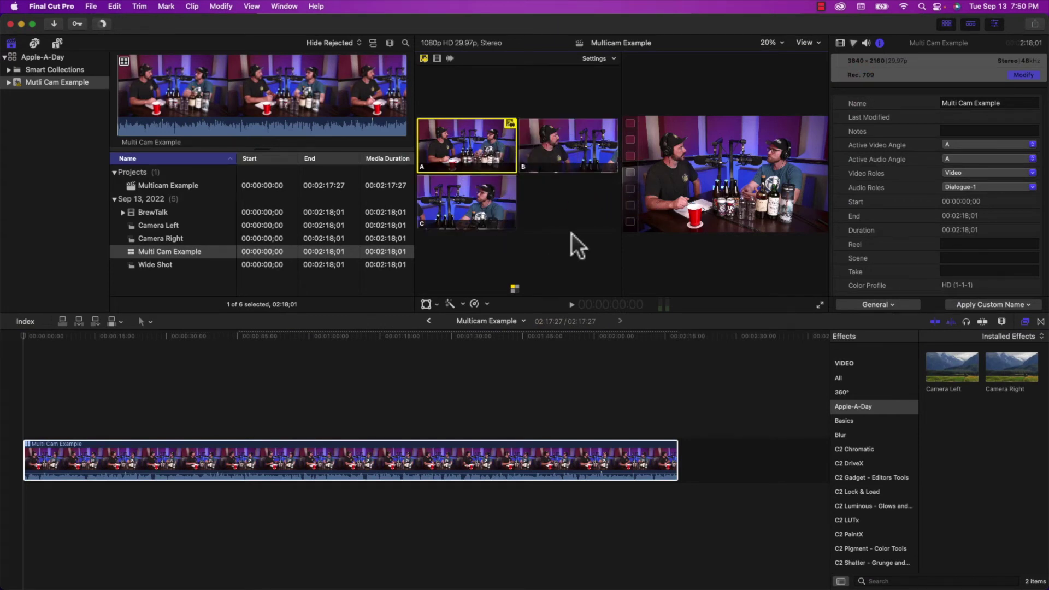
pyautogui.click(147, 336)
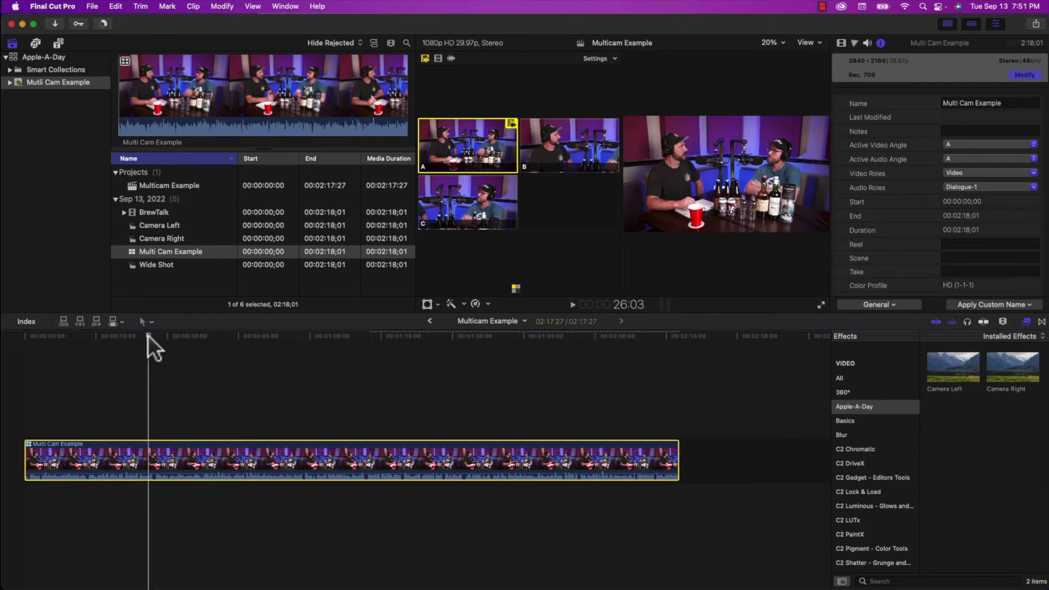
# Play the timeline from the 26-second mark and halt at 47:18.
pyautogui.press('space')
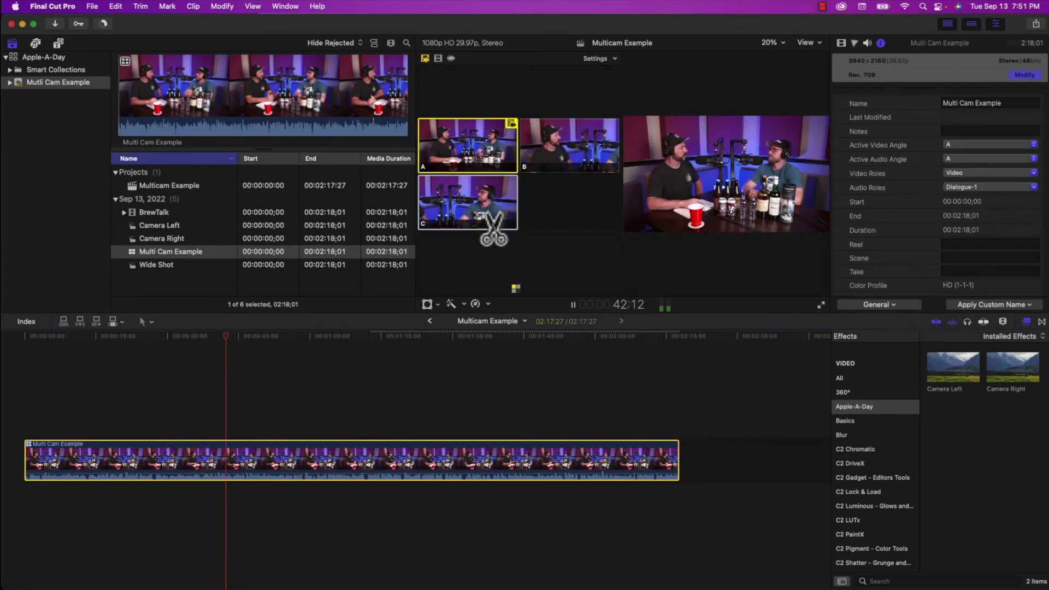
pyautogui.press('space')
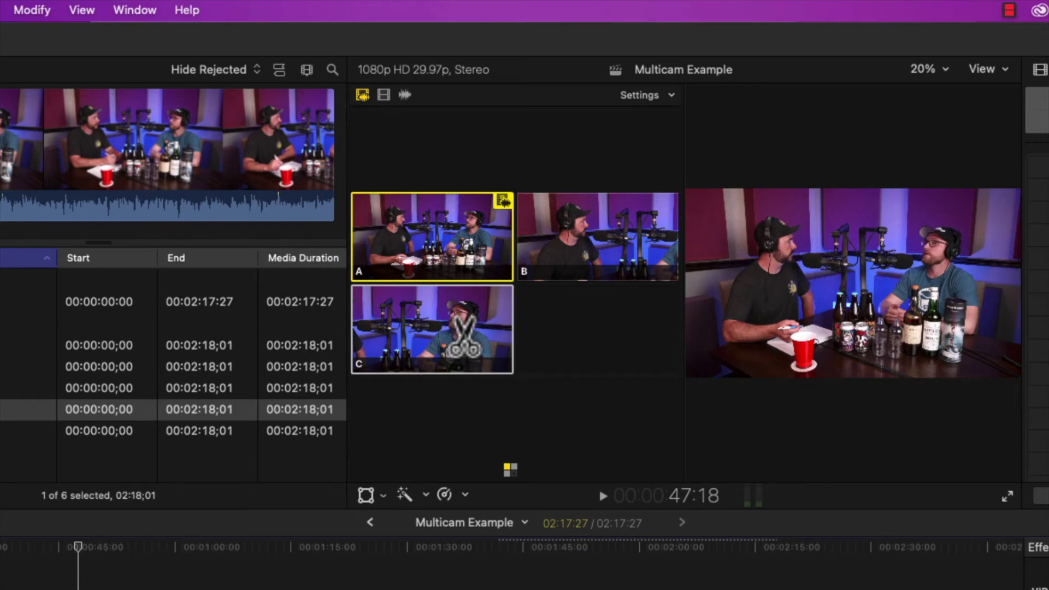
# Cut to angle C at 47:18, then play on and stop around 50 seconds.
pyautogui.click(463, 336)
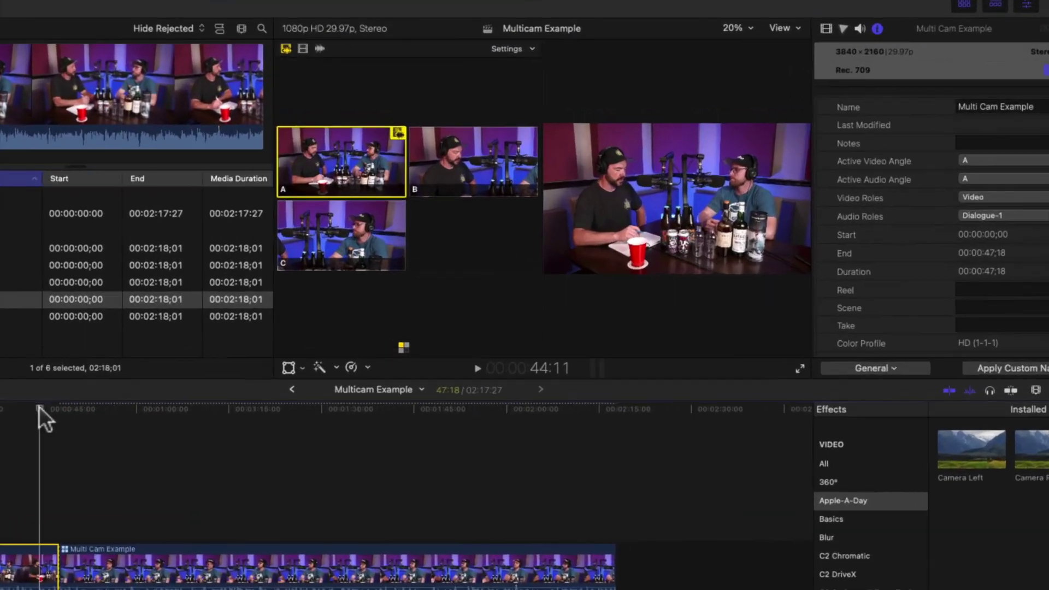
pyautogui.press('space')
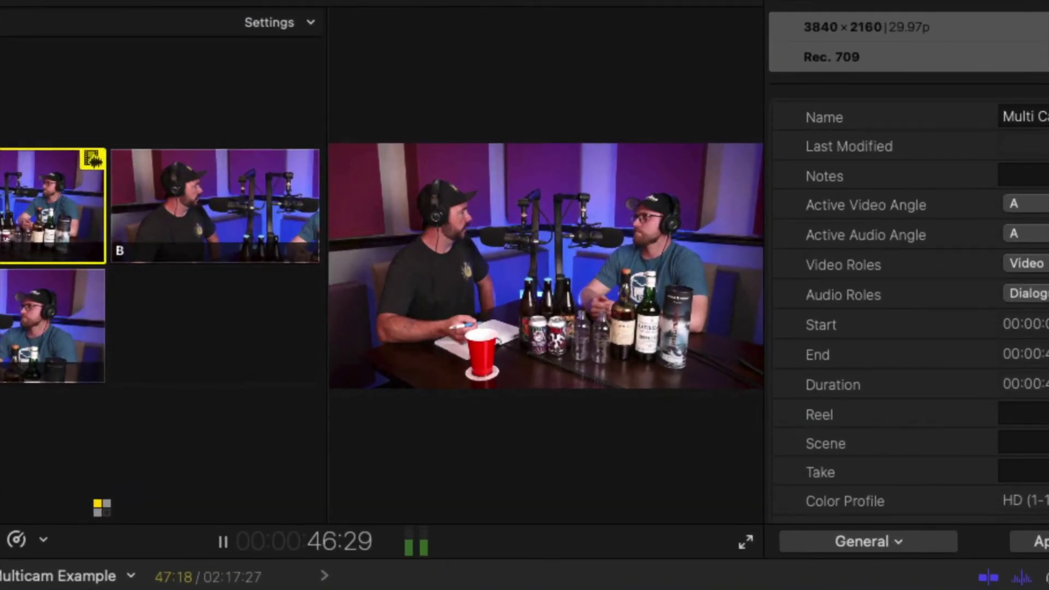
pyautogui.press('3')
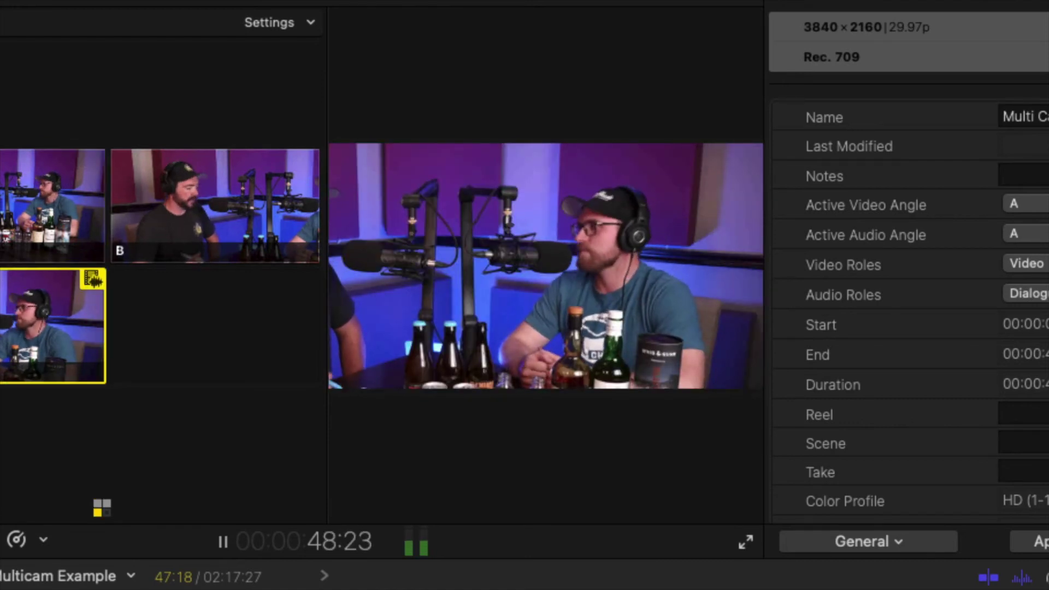
pyautogui.press('space')
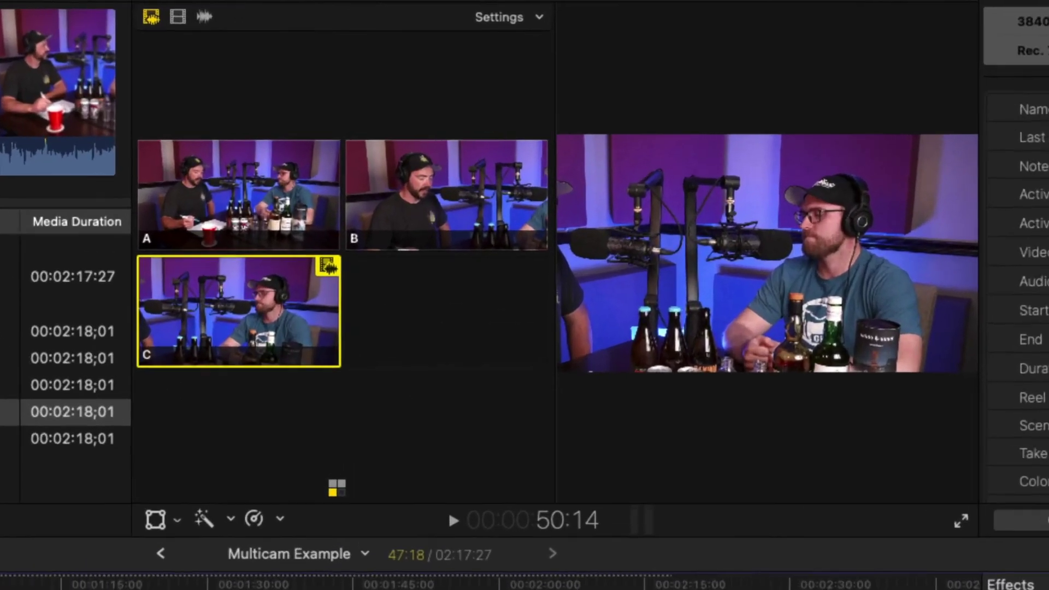
# While playing, cut between angles B, A, C, B, C and A, then stop.
pyautogui.press('space')
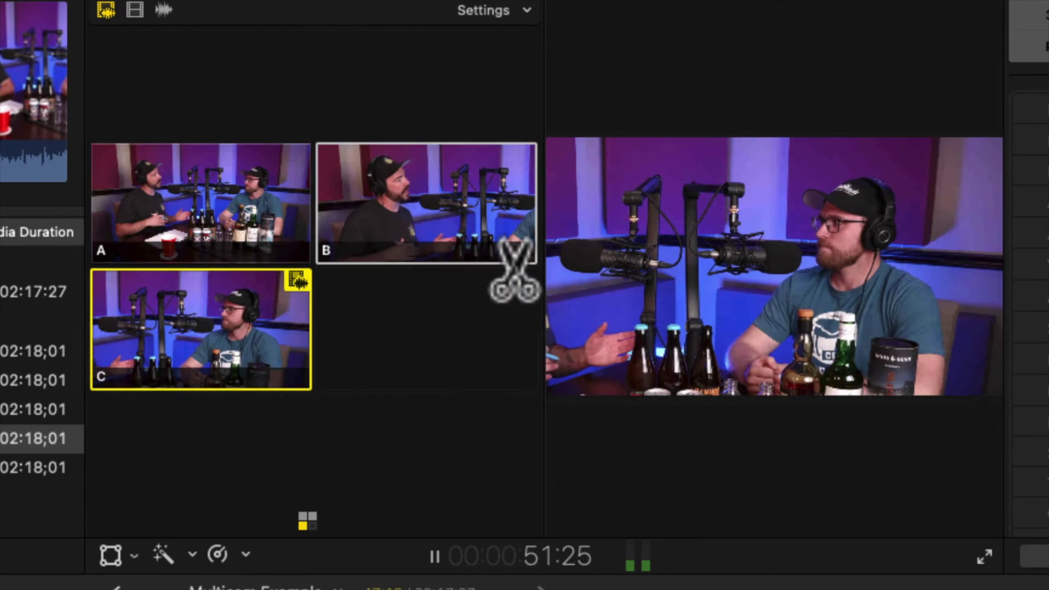
pyautogui.click(410, 218)
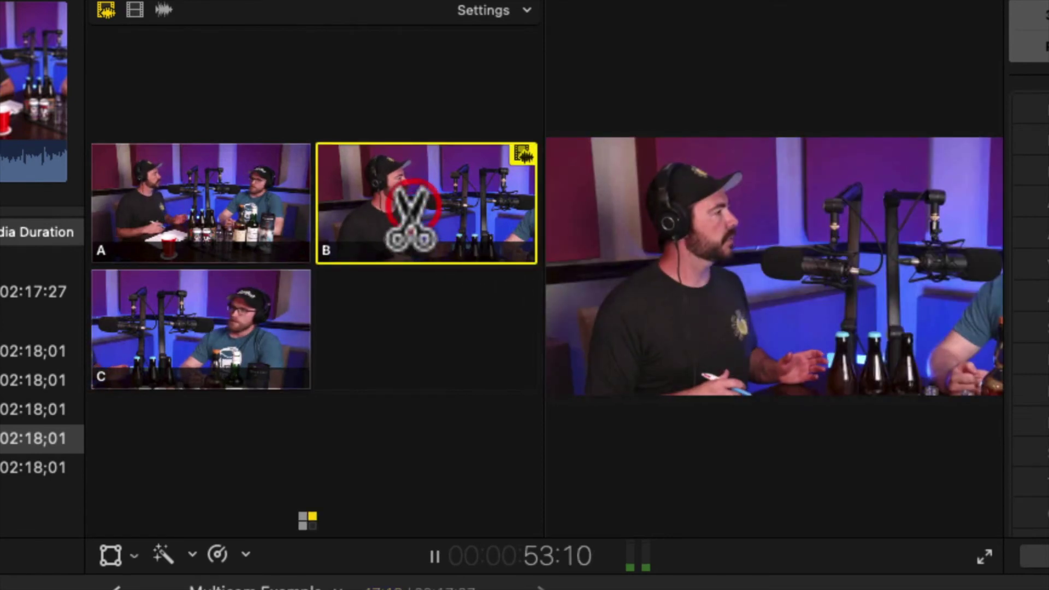
pyautogui.click(219, 199)
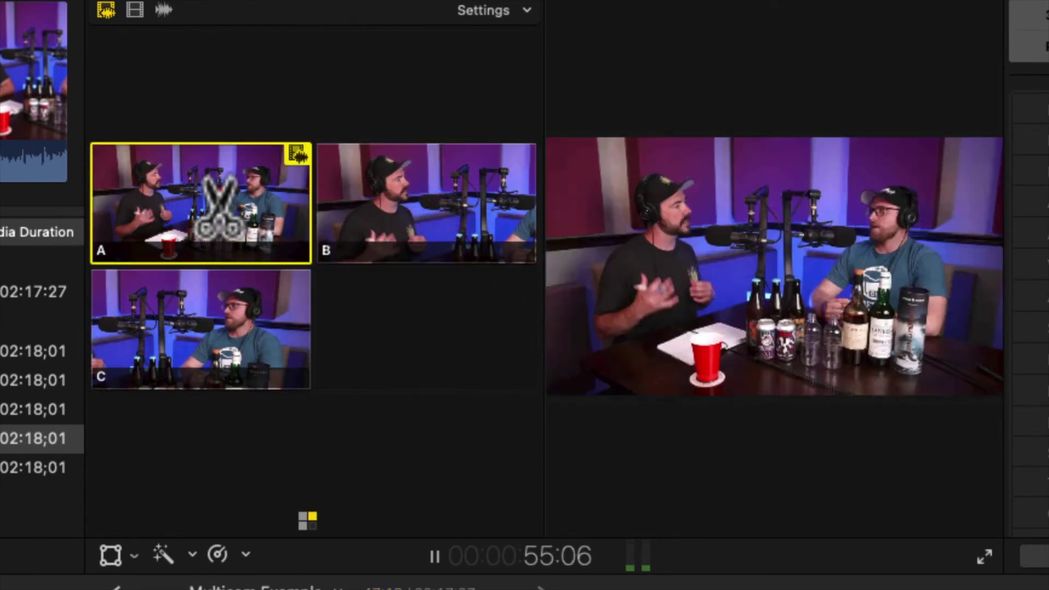
pyautogui.click(268, 336)
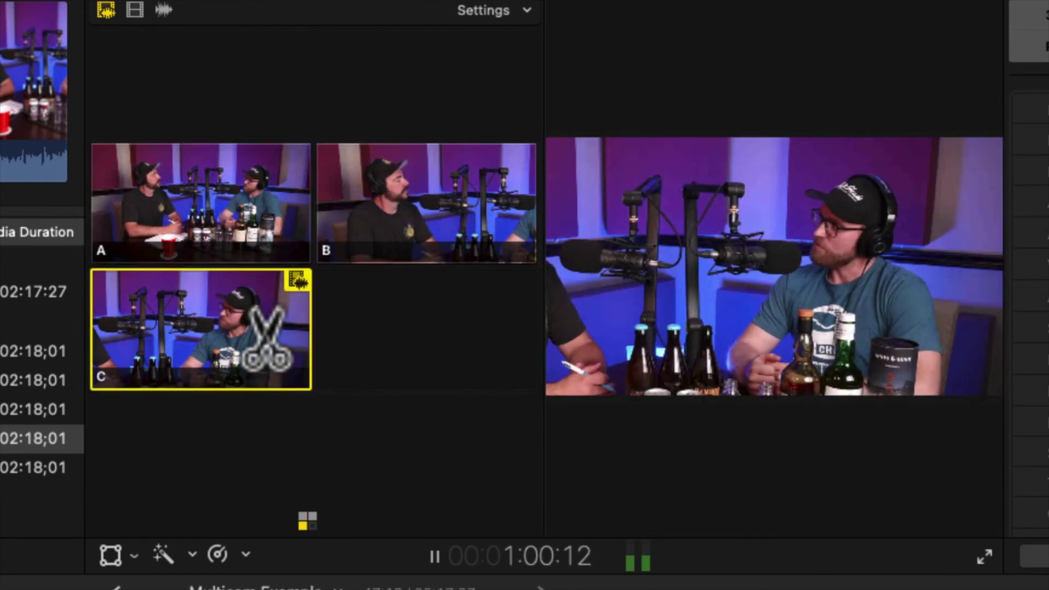
pyautogui.click(402, 210)
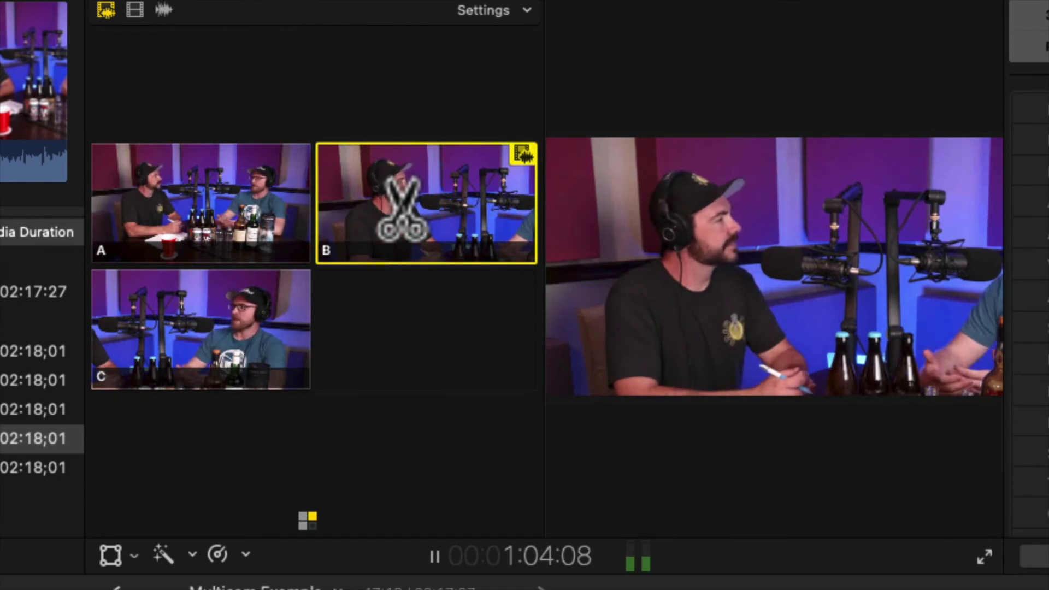
pyautogui.click(248, 353)
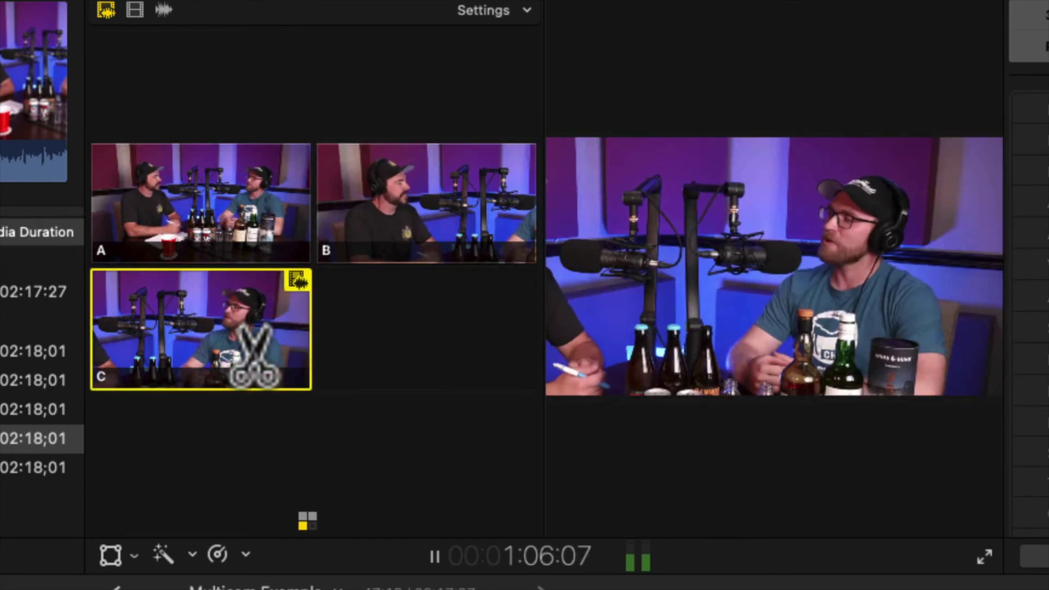
pyautogui.click(235, 188)
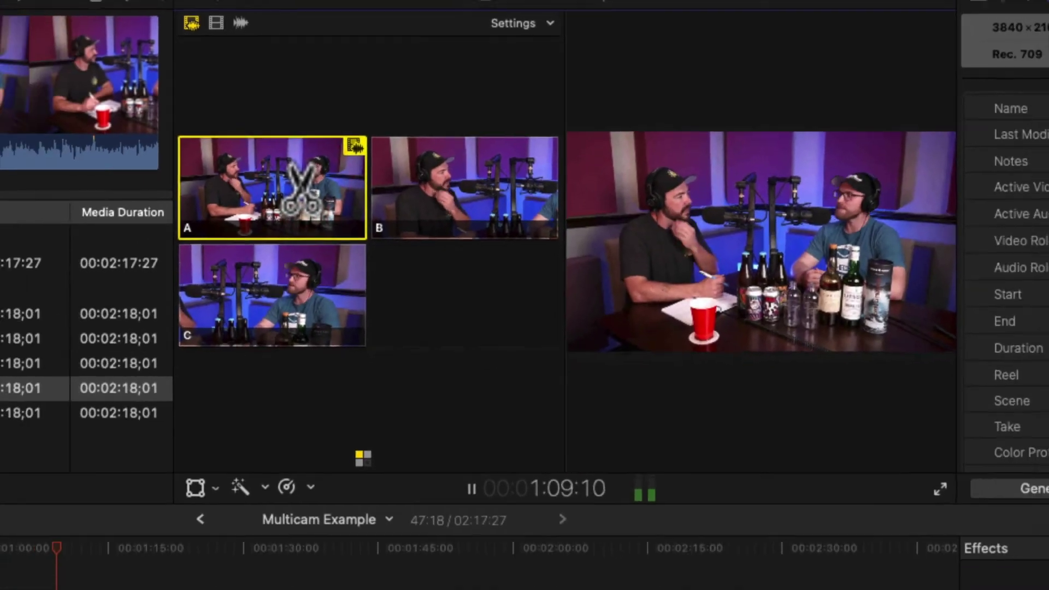
pyautogui.press('space')
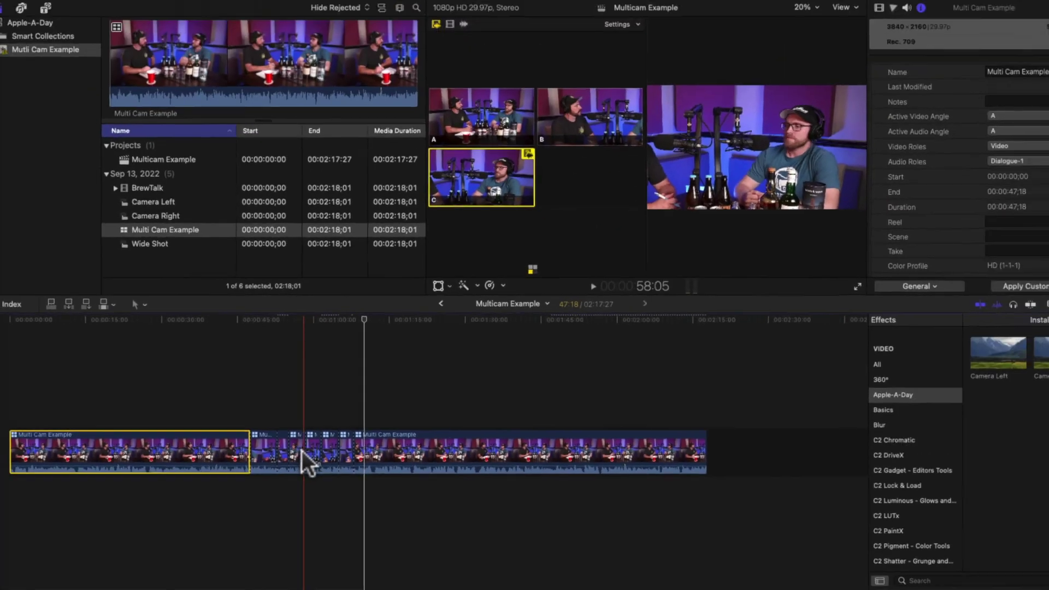
# Turn off View > Angles and play the cut sequence, stopping at 59:18.
pyautogui.click(808, 42)
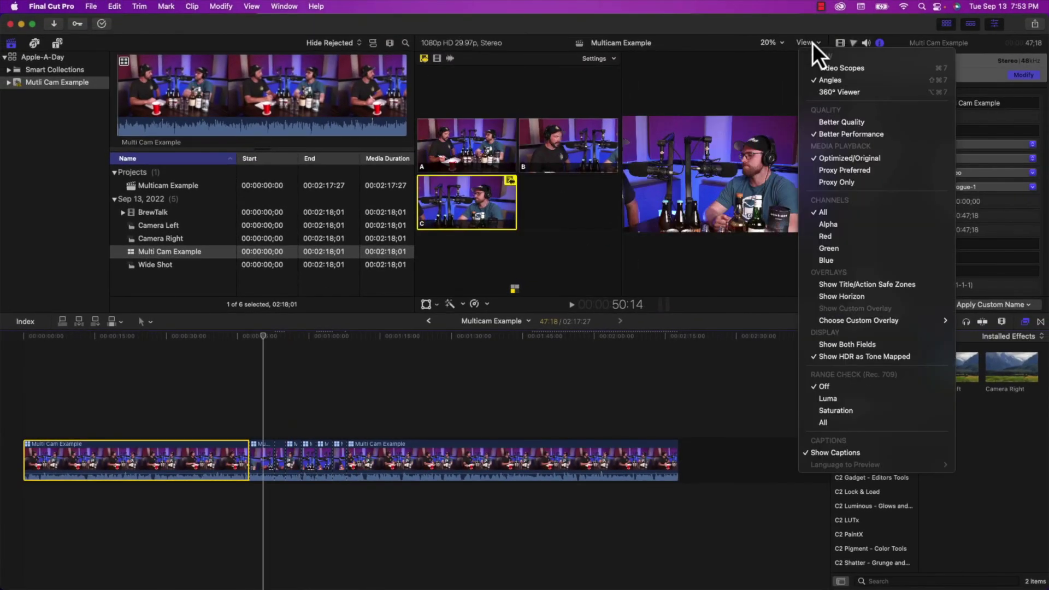
pyautogui.click(831, 82)
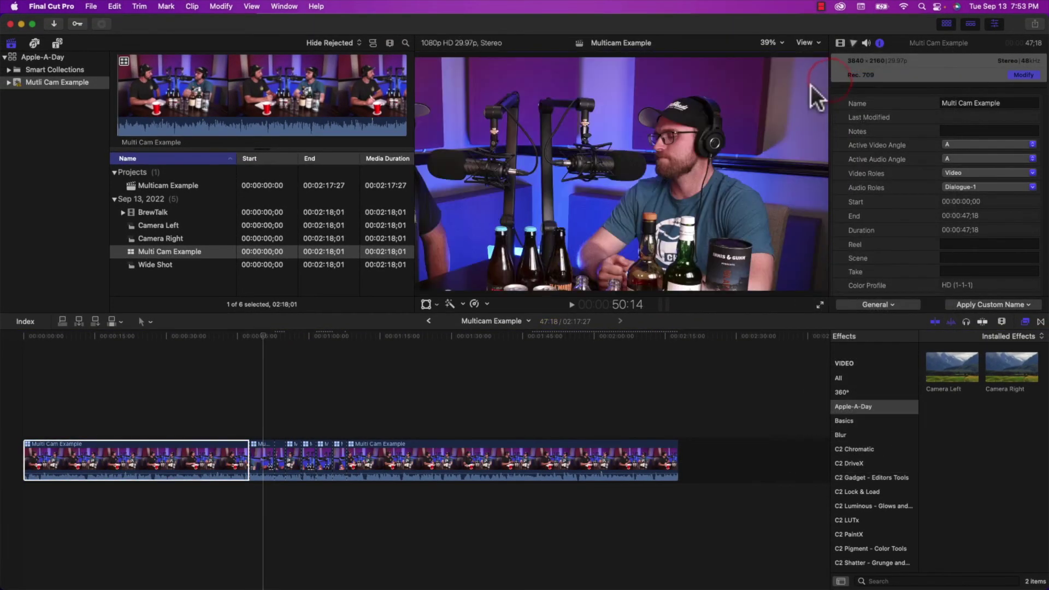
pyautogui.press('space')
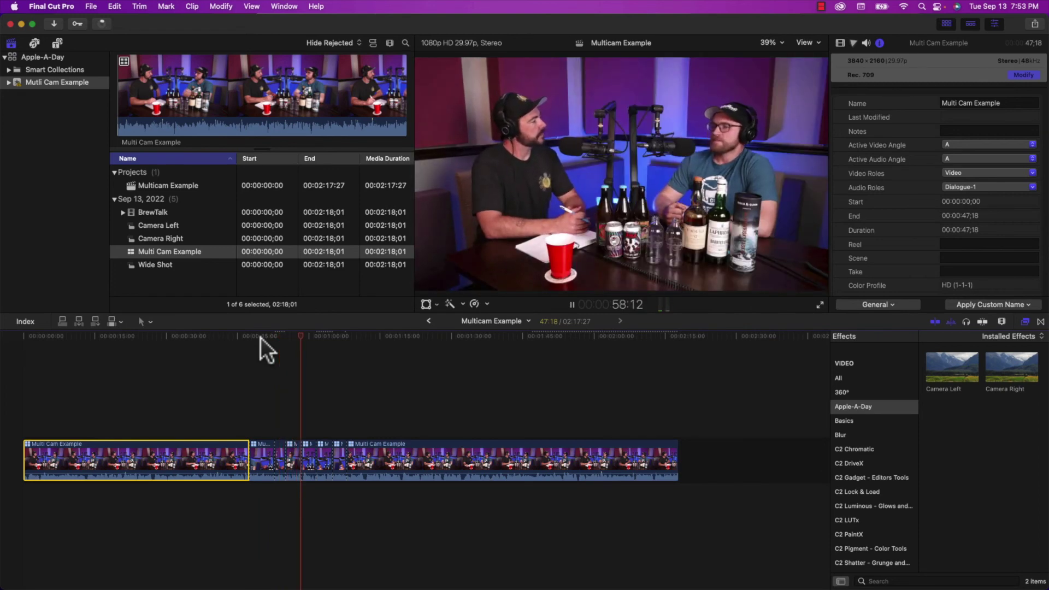
pyautogui.press('space')
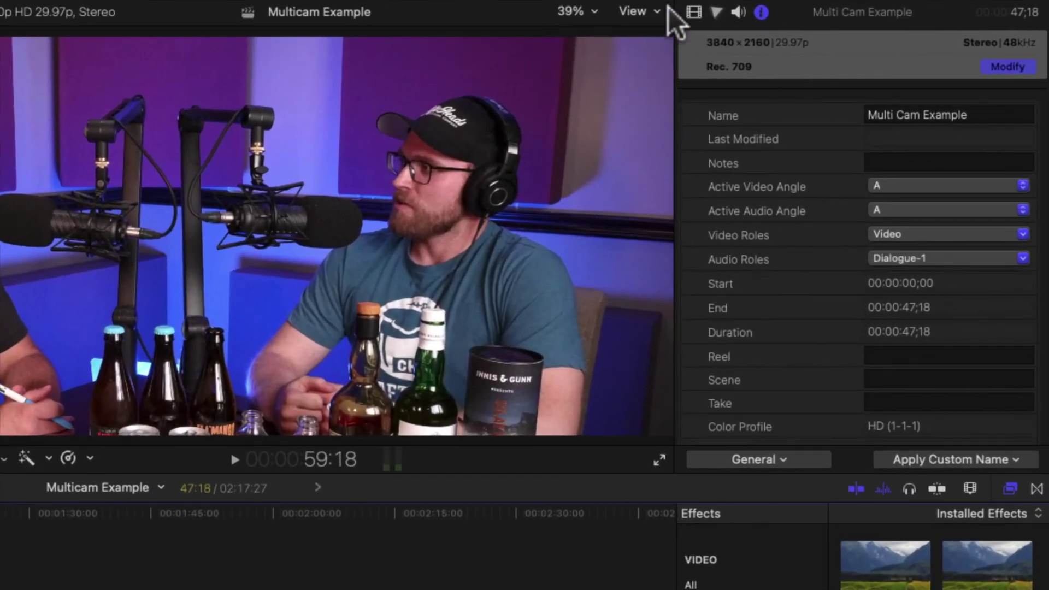
# Show the multicam clip's Video inspector with its Compositing and Transform controls.
pyautogui.click(776, 29)
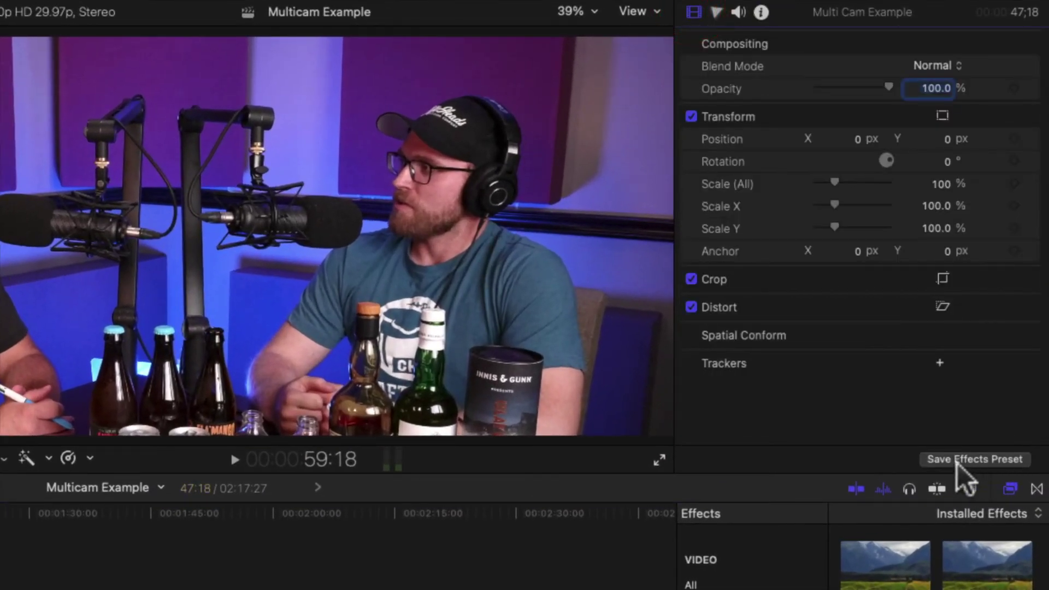